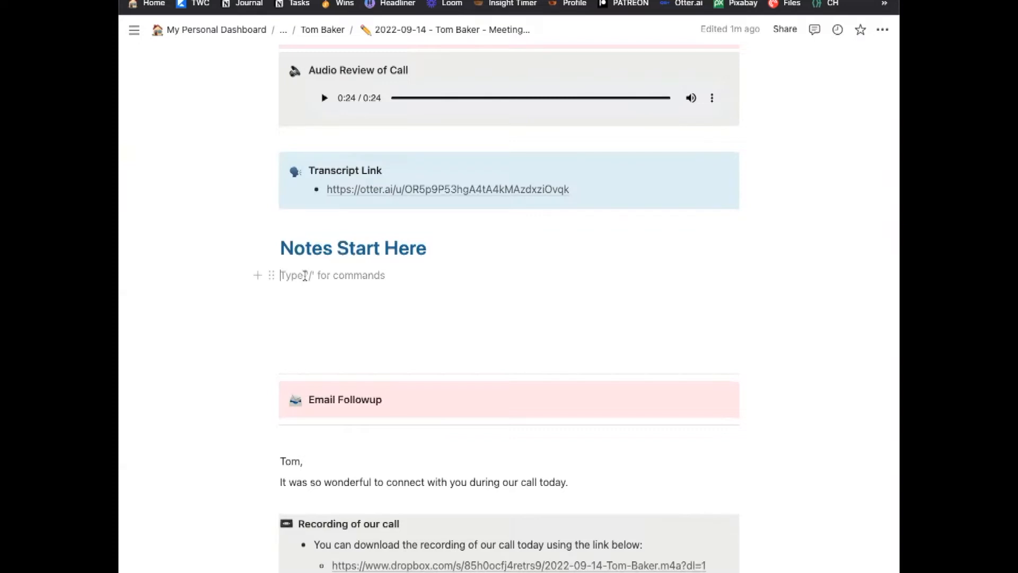
pyautogui.scroll(-6, 313, 297)
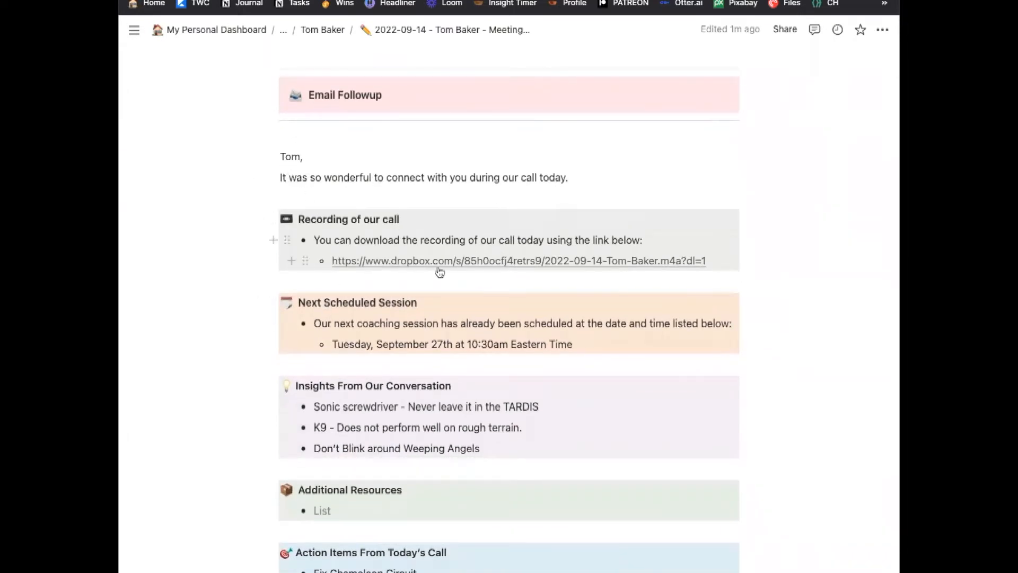
pyautogui.moveTo(419, 271)
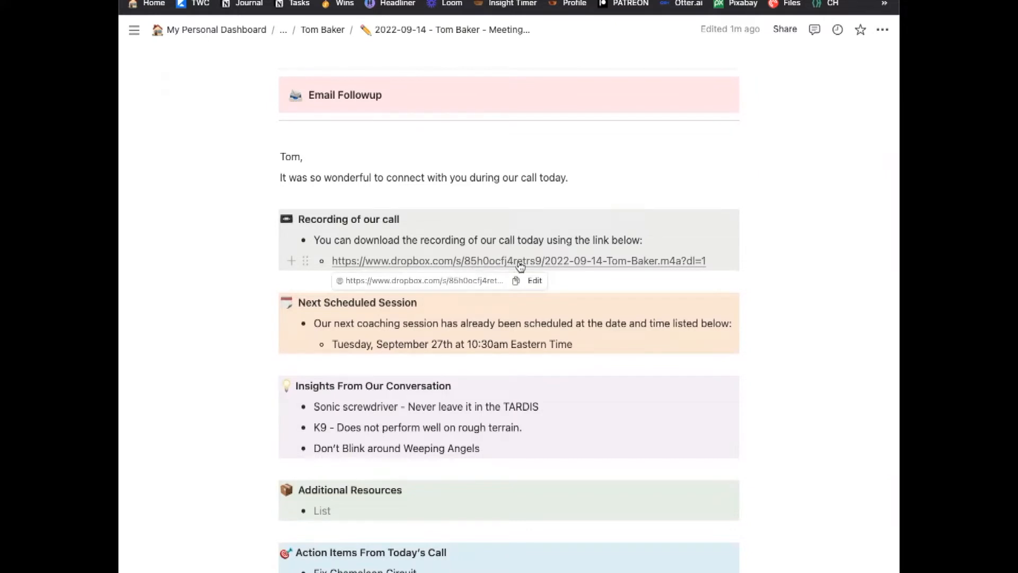
pyautogui.scroll(-1, 339, 324)
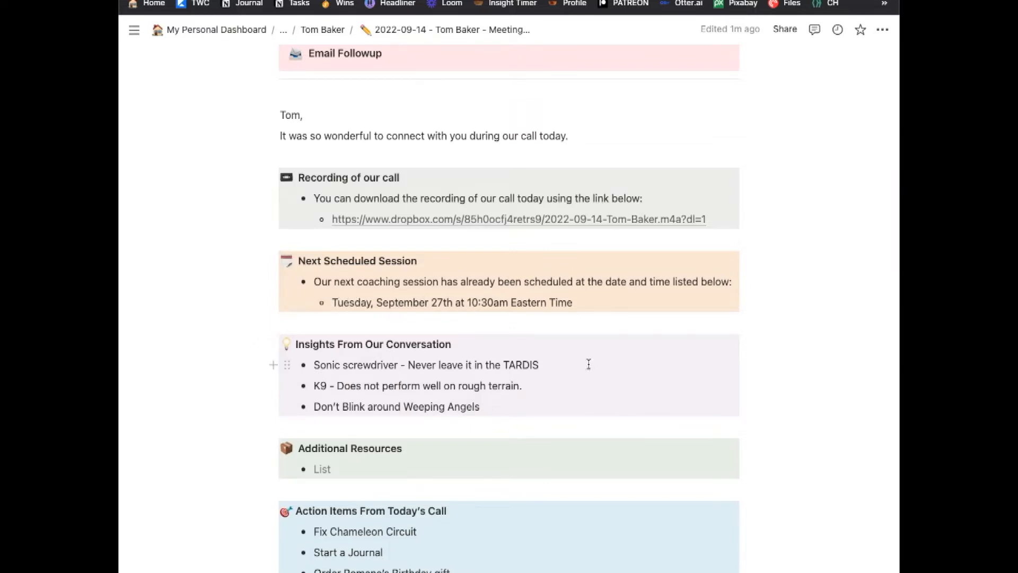
pyautogui.scroll(-3, 589, 363)
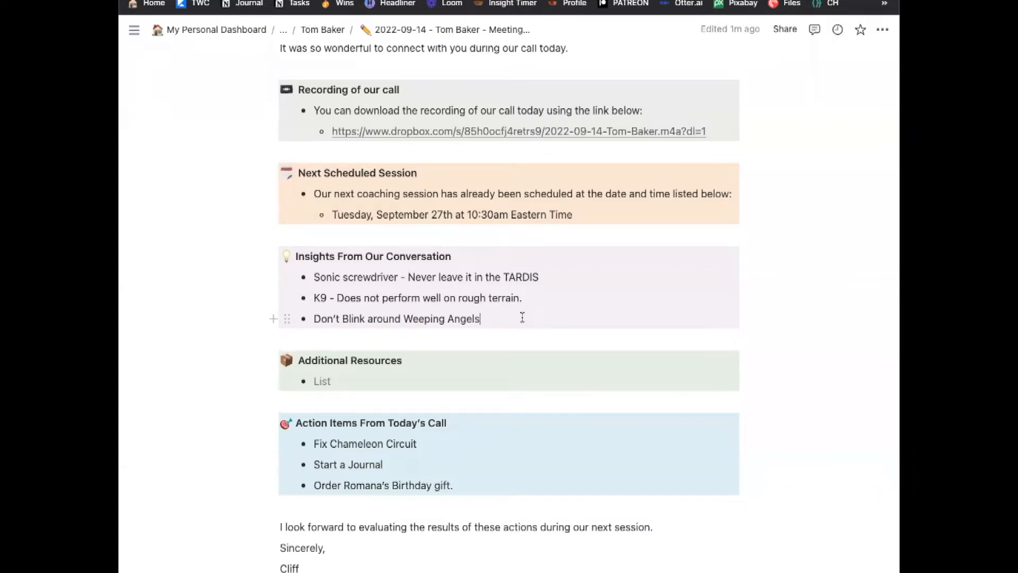
pyautogui.click(492, 449)
pyautogui.click(509, 483)
pyautogui.click(361, 374)
# Add 'The Big Leap Book' under Additional Resources, then open its Amazon affiliate link.
pyautogui.write('The')
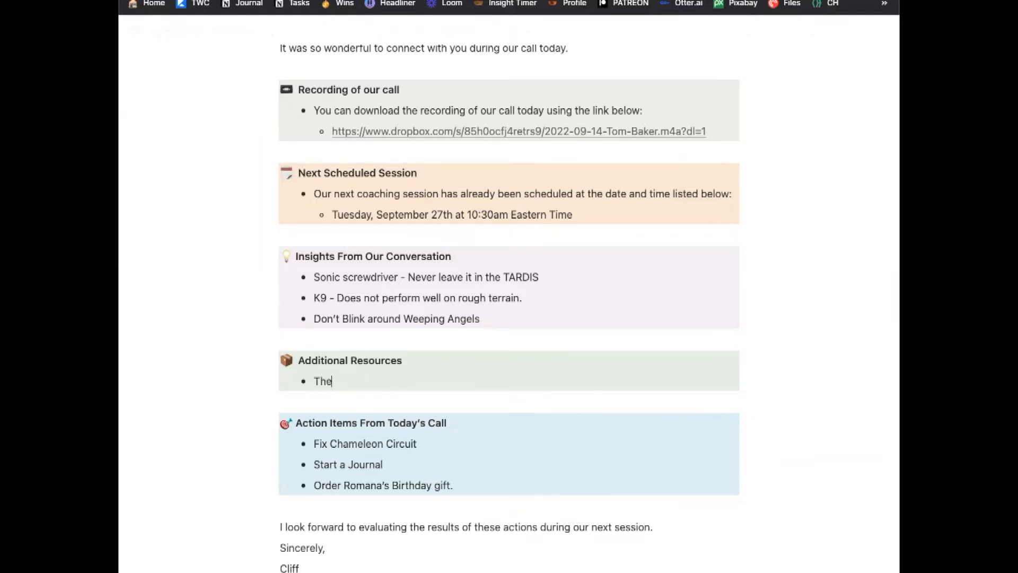
pyautogui.write(' Big Leap Book')
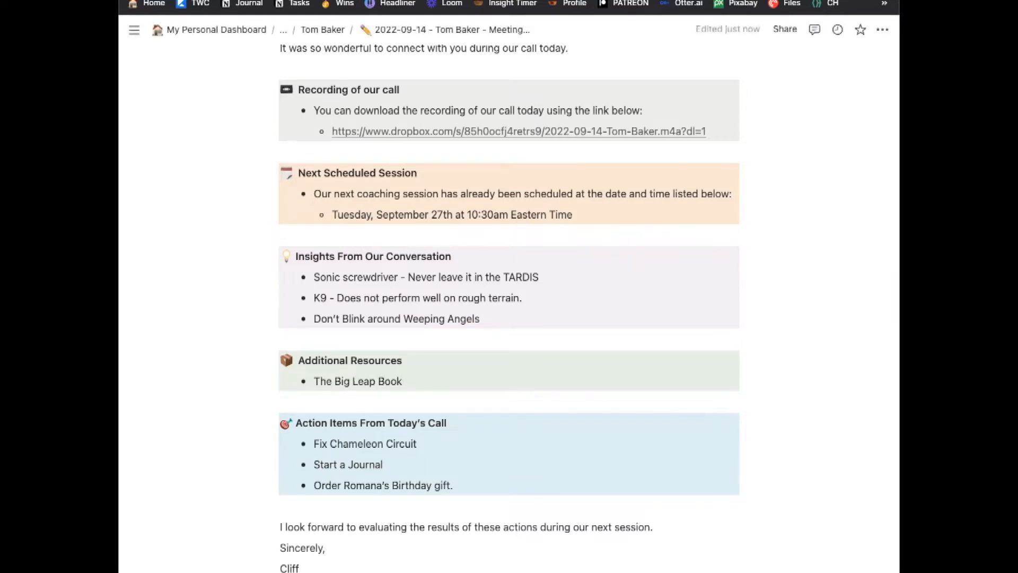
pyautogui.hotkey('ctrl', 'f')
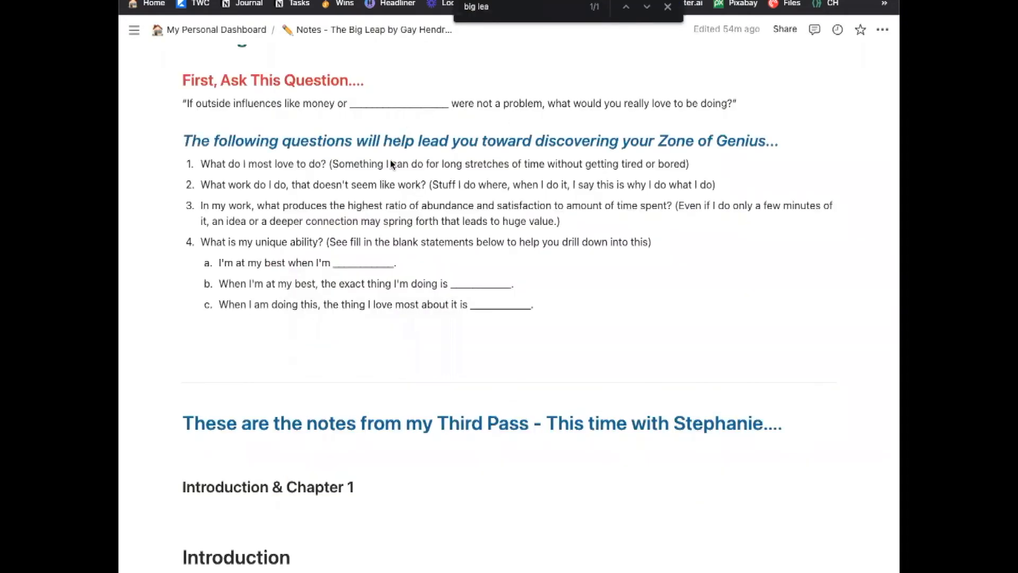
pyautogui.scroll(15, 390, 163)
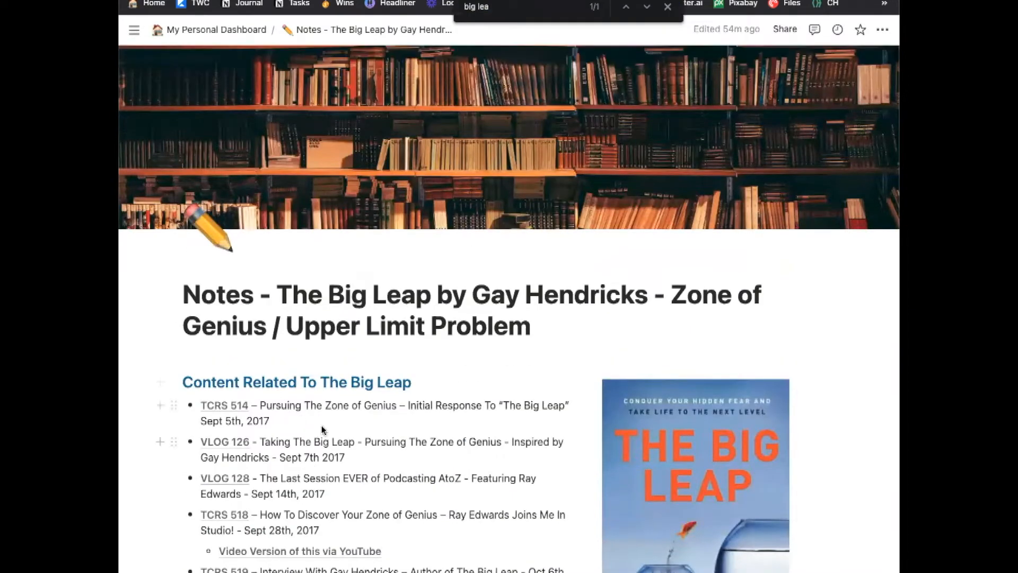
pyautogui.scroll(-5, 419, 403)
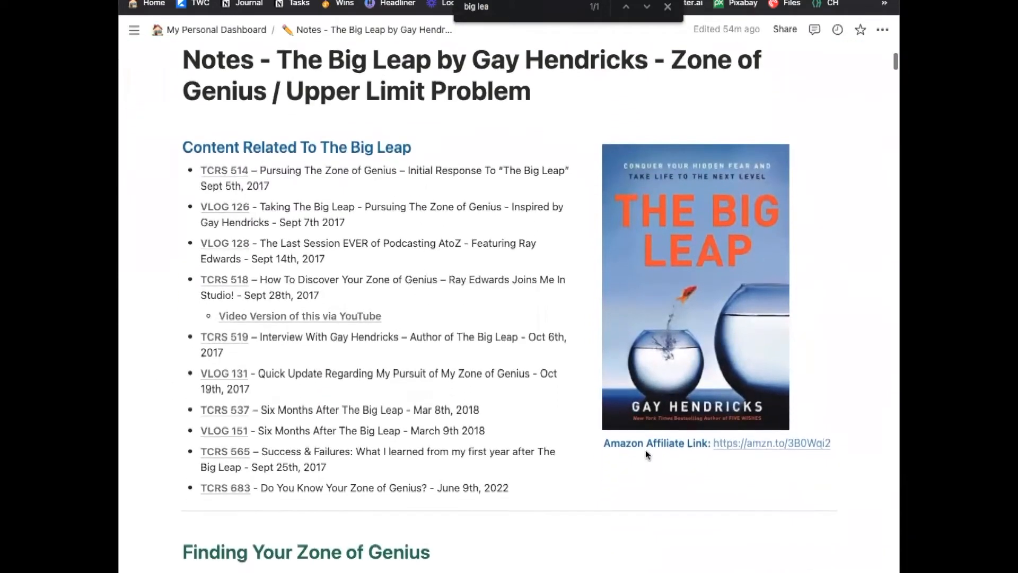
pyautogui.moveTo(757, 441)
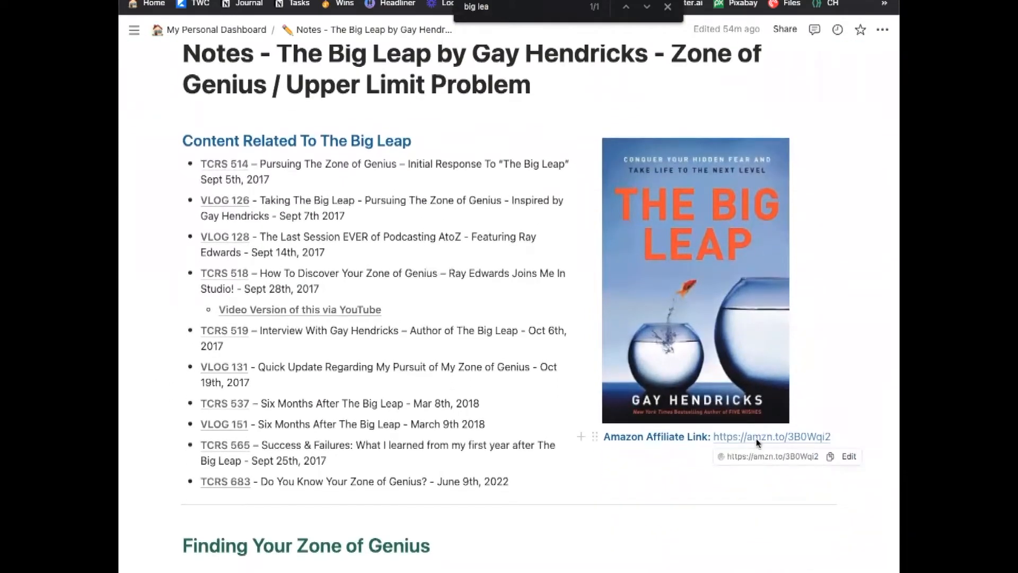
pyautogui.rightClick(757, 443)
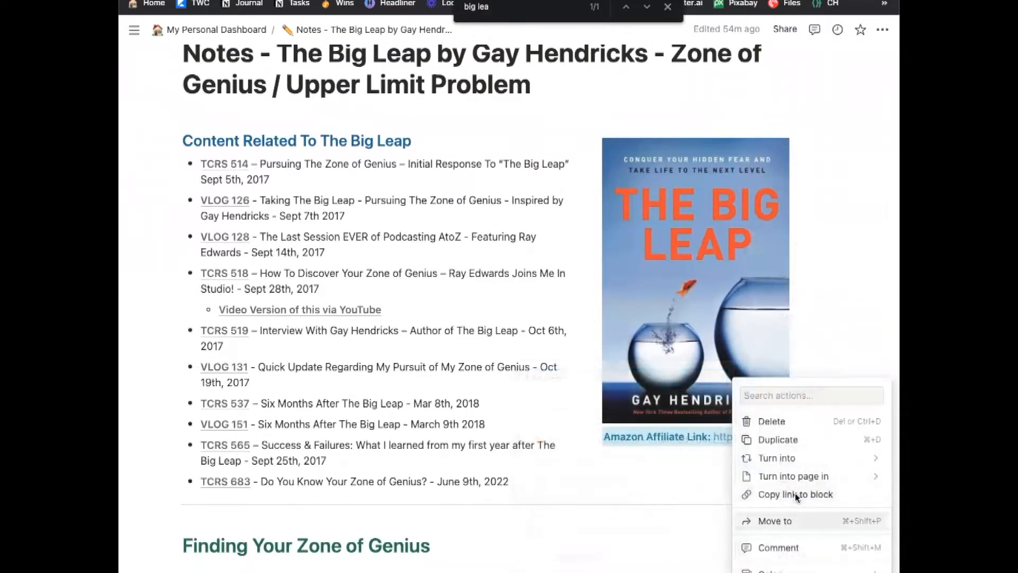
pyautogui.click(843, 312)
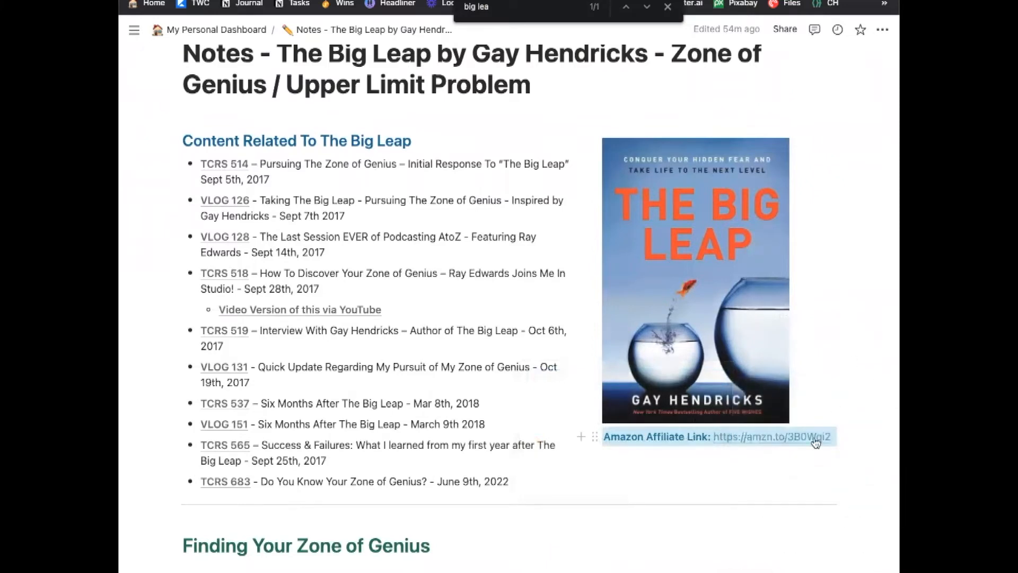
pyautogui.click(815, 442)
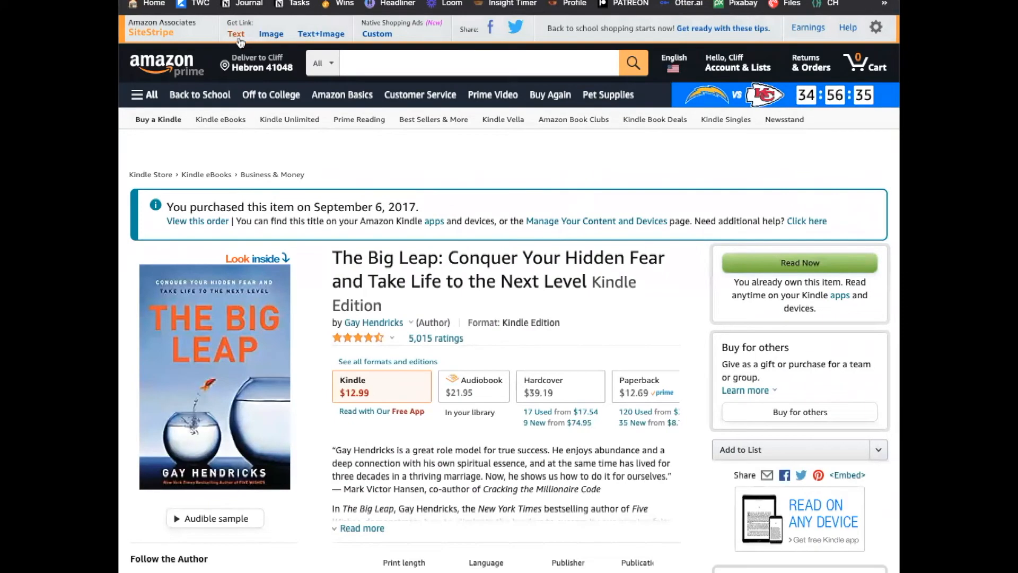
pyautogui.click(237, 34)
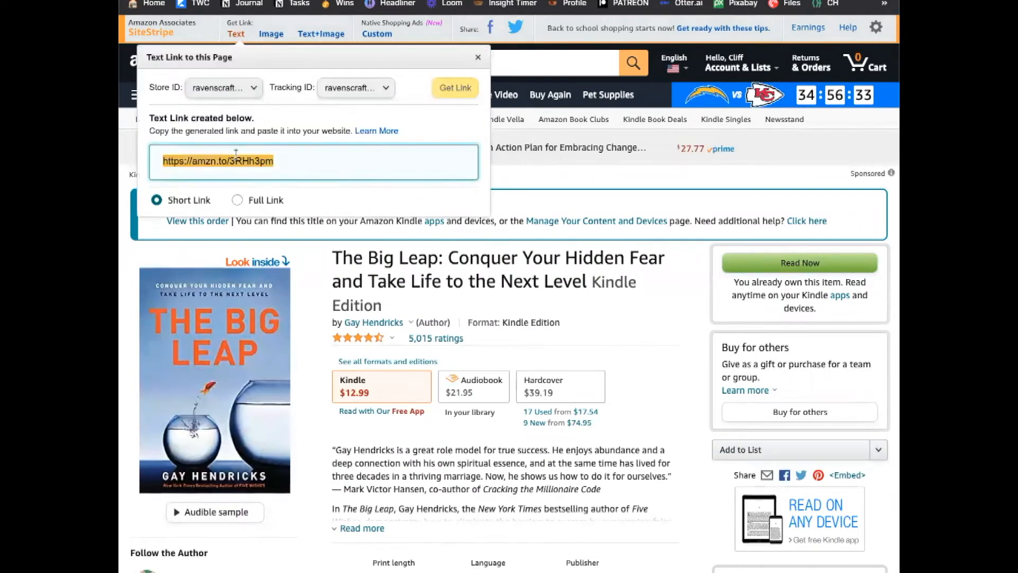
pyautogui.rightClick(236, 155)
pyautogui.rightClick(216, 153)
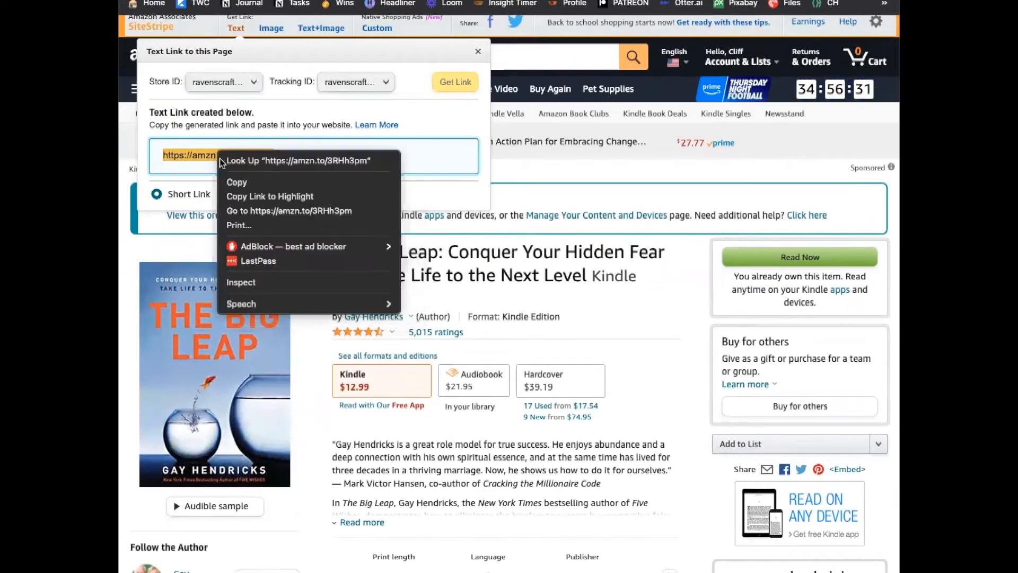
pyautogui.click(236, 181)
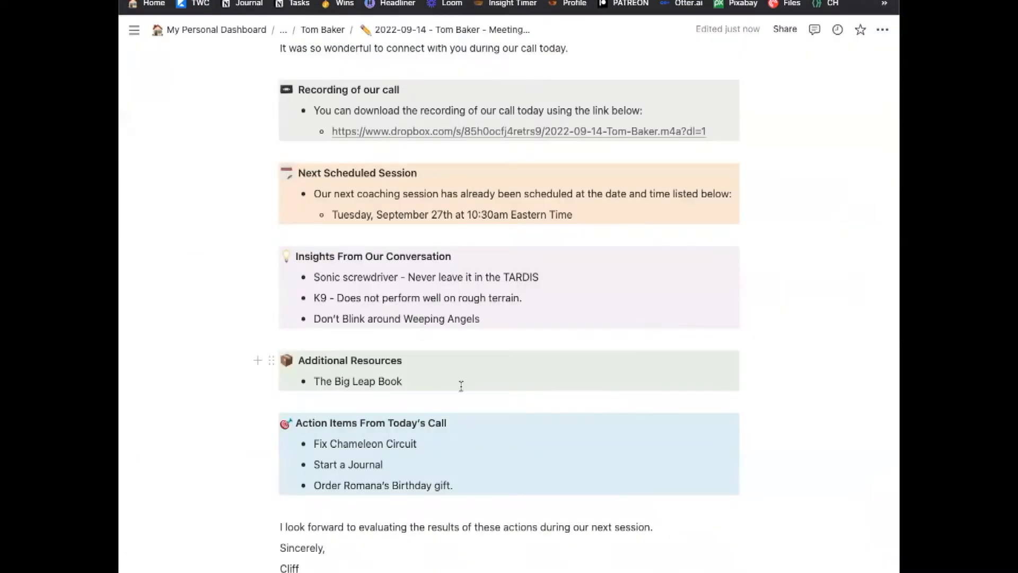
# Link the title 'The Big Leap Book' to the copied Amazon short link.
pyautogui.moveTo(402, 381); pyautogui.dragTo(312, 380)
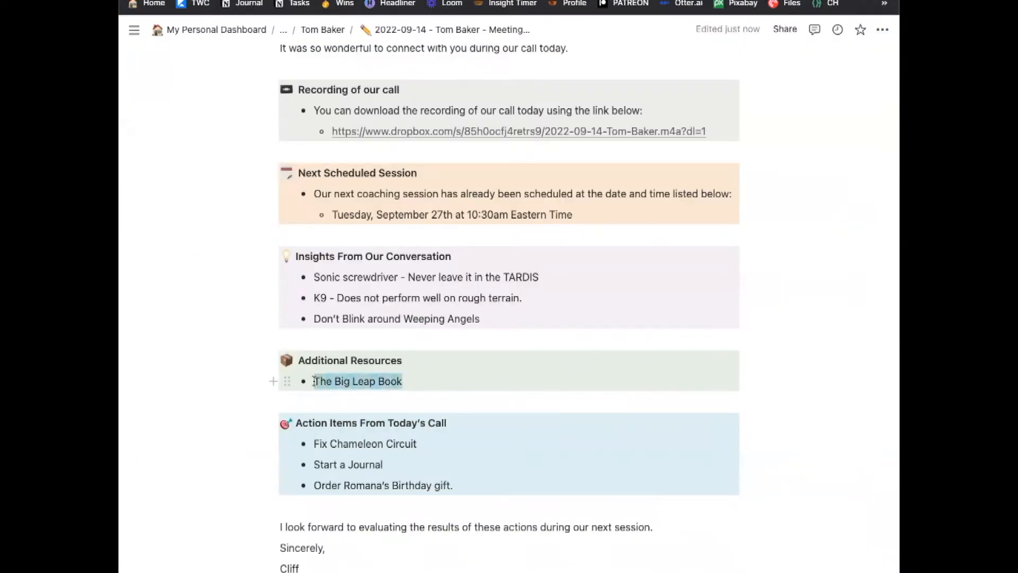
pyautogui.click(372, 370)
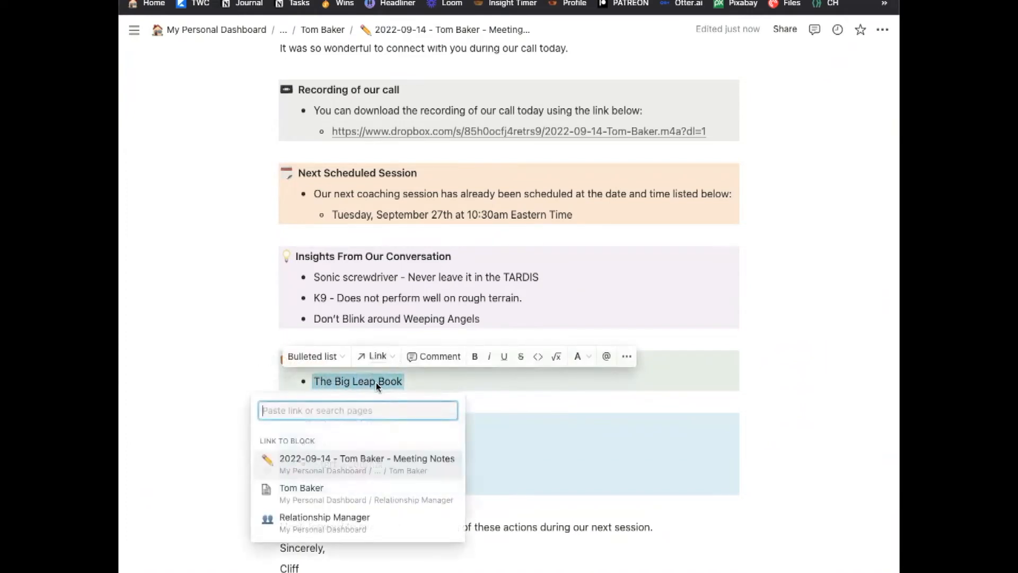
pyautogui.hotkey('ctrl', 'v')
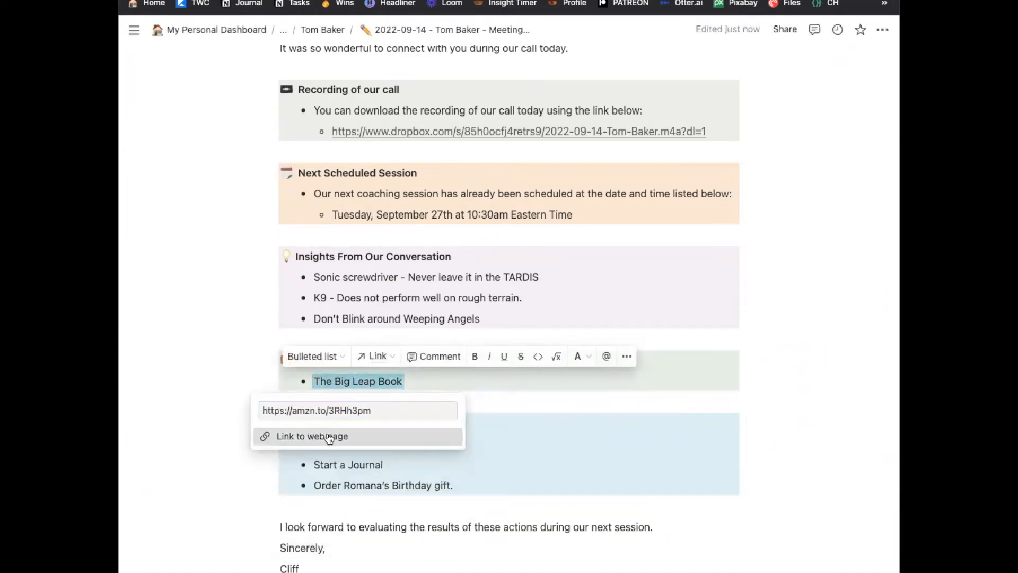
pyautogui.click(330, 436)
pyautogui.click(547, 385)
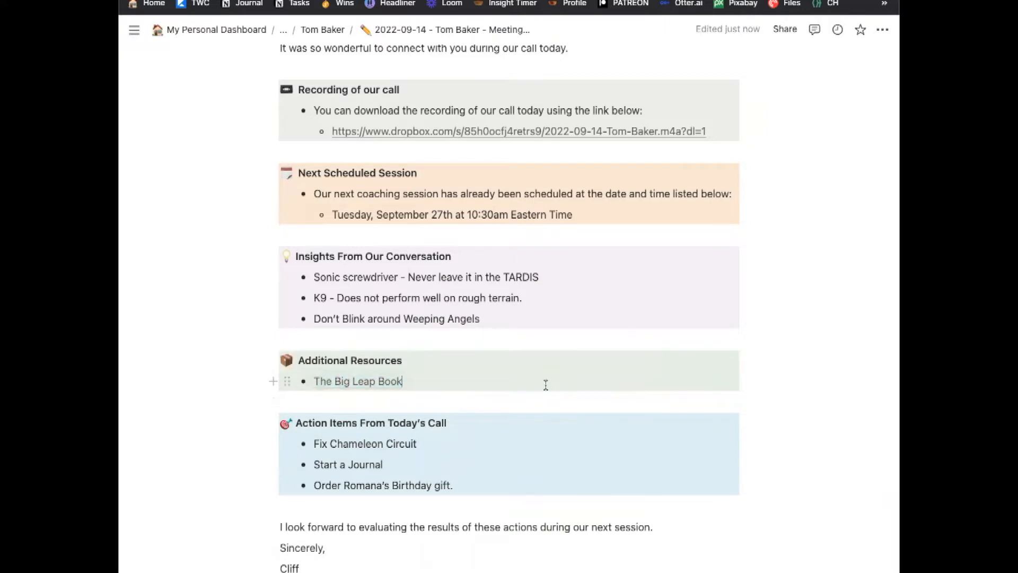
# Add the bullet 'Watch this video that I did after I read the book.' and open VLOG 126.
pyautogui.press('Return')
pyautogui.write('Watch this video that I did after I read the book')
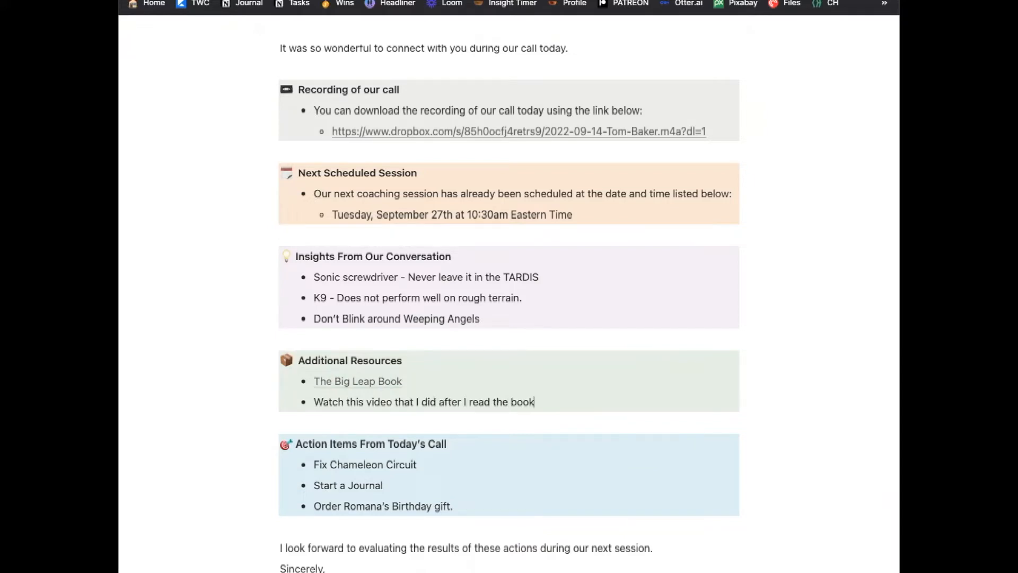
pyautogui.write('.')
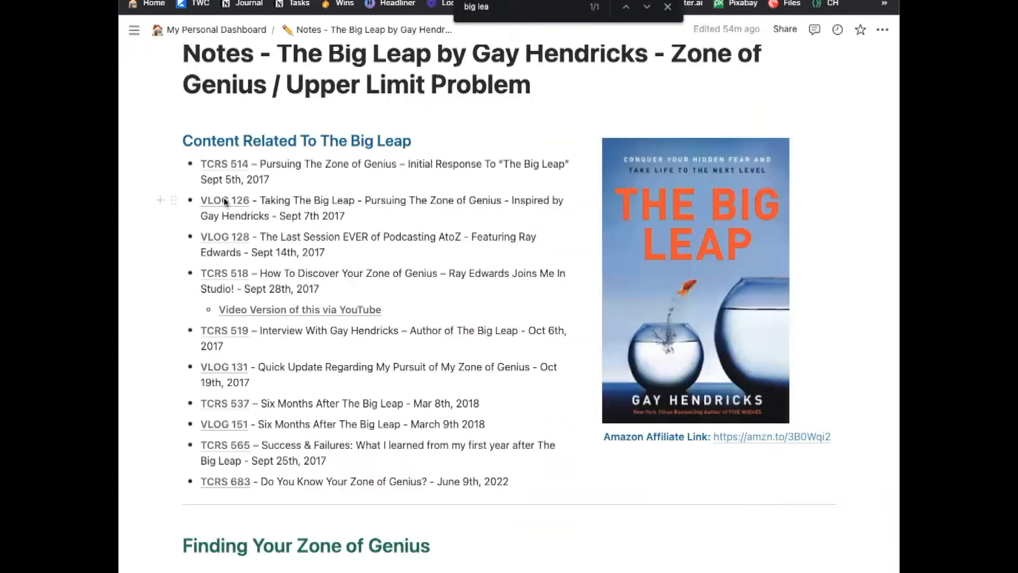
pyautogui.moveTo(224, 206)
pyautogui.click(225, 204)
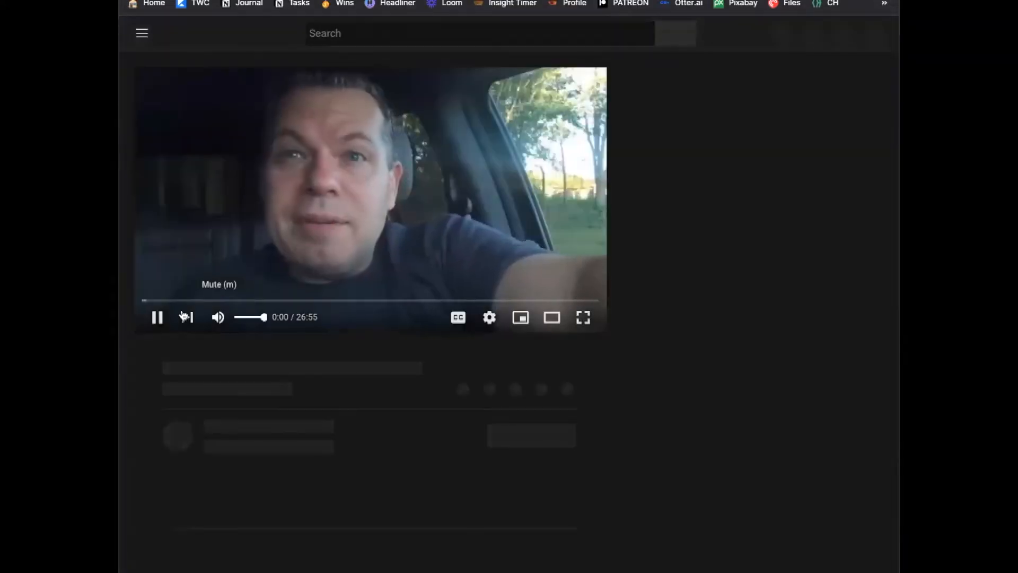
pyautogui.click(156, 318)
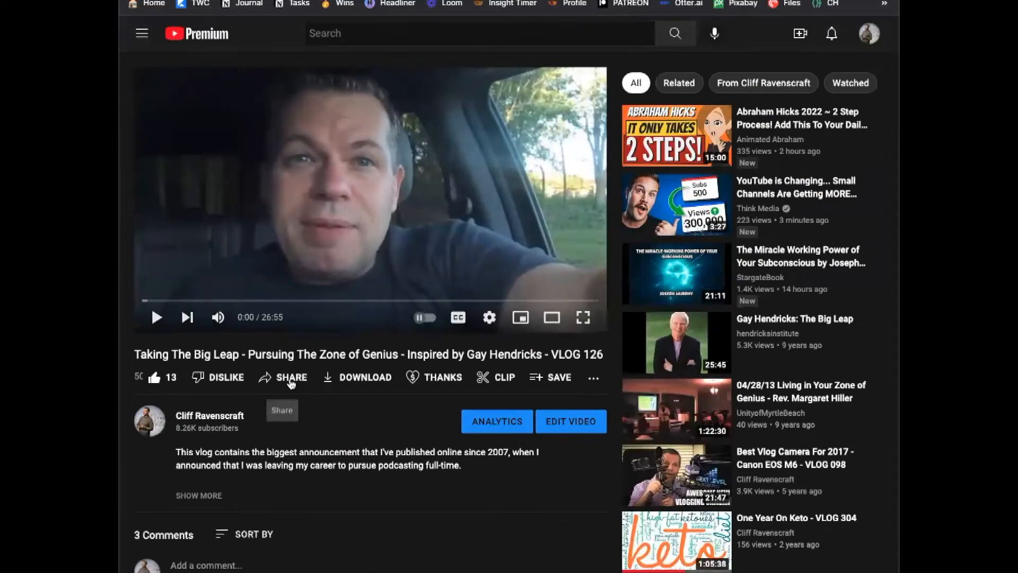
pyautogui.click(294, 378)
pyautogui.click(624, 396)
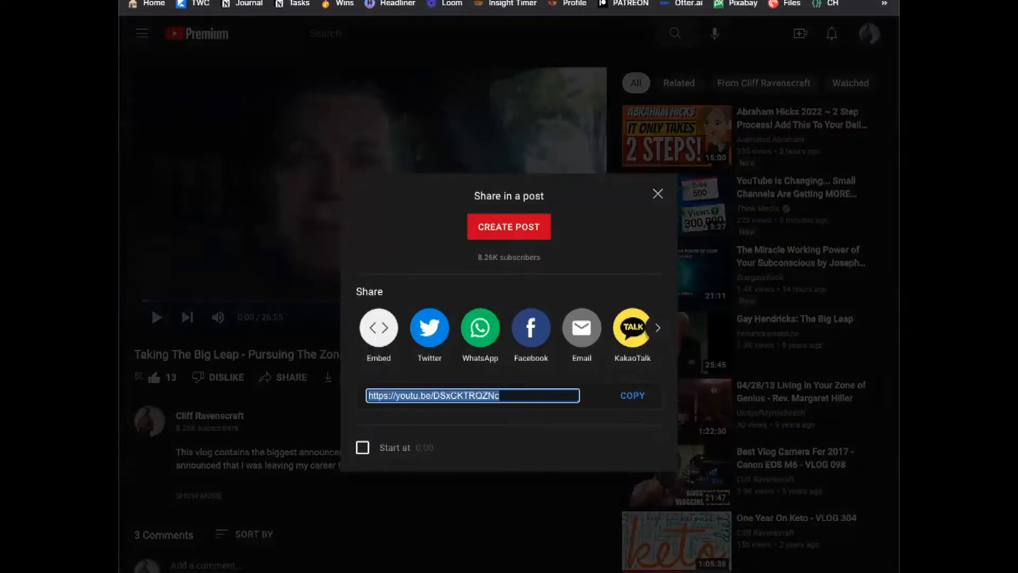
pyautogui.press('super+w')
pyautogui.moveTo(314, 403); pyautogui.dragTo(392, 402)
# Link the words 'Watch this video' to the VLOG 126 YouTube short link.
pyautogui.click(377, 377)
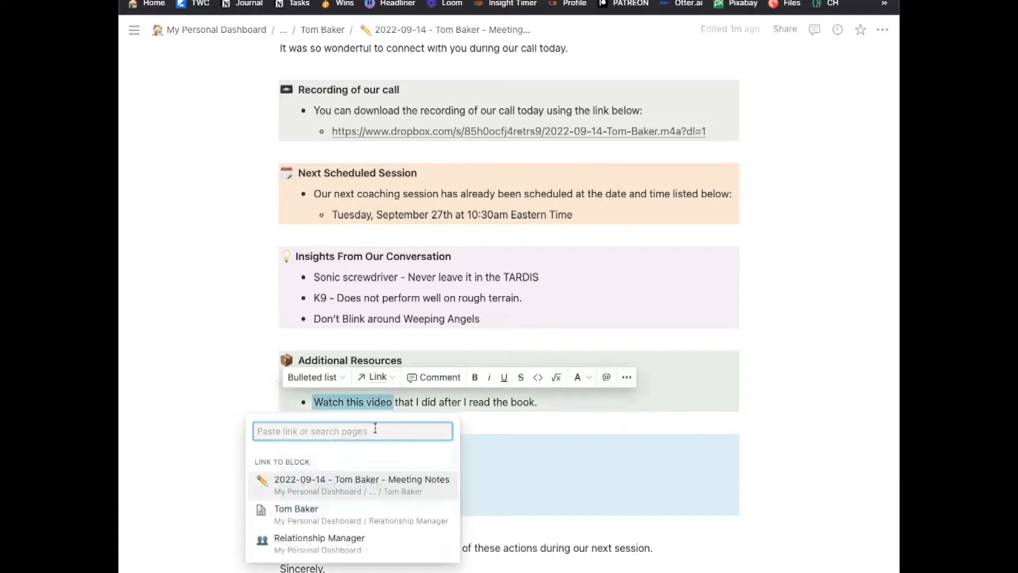
pyautogui.press('super+v')
pyautogui.click(336, 459)
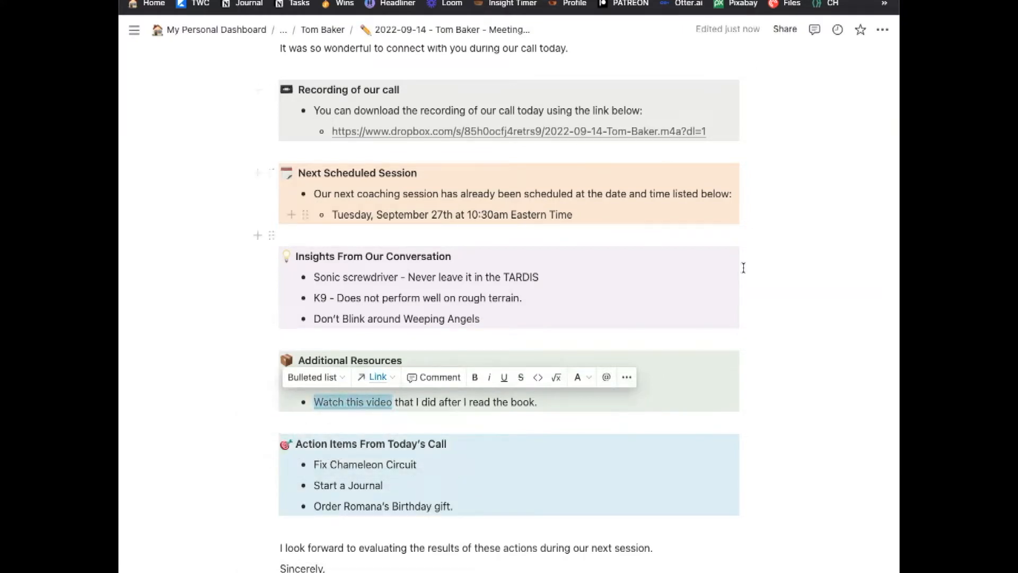
pyautogui.click(813, 260)
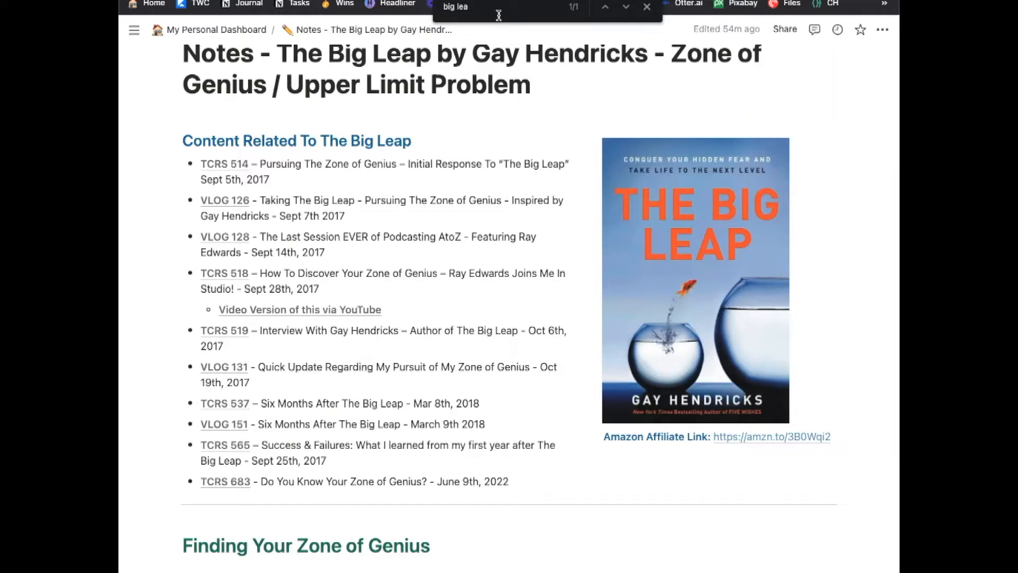
# Search for the podcast host, open the TCRS 518 episode page and copy its address.
pyautogui.moveTo(468, 7); pyautogui.dragTo(433, 8)
pyautogui.write('ray  edwards')
pyautogui.press('BackSpace')
pyautogui.press('BackSpace')
pyautogui.press('BackSpace')
pyautogui.press('BackSpace')
pyautogui.press('BackSpace')
pyautogui.press('BackSpace')
pyautogui.press('BackSpace')
pyautogui.press('BackSpace')
pyautogui.press('BackSpace')
pyautogui.press('BackSpace')
pyautogui.press('BackSpace')
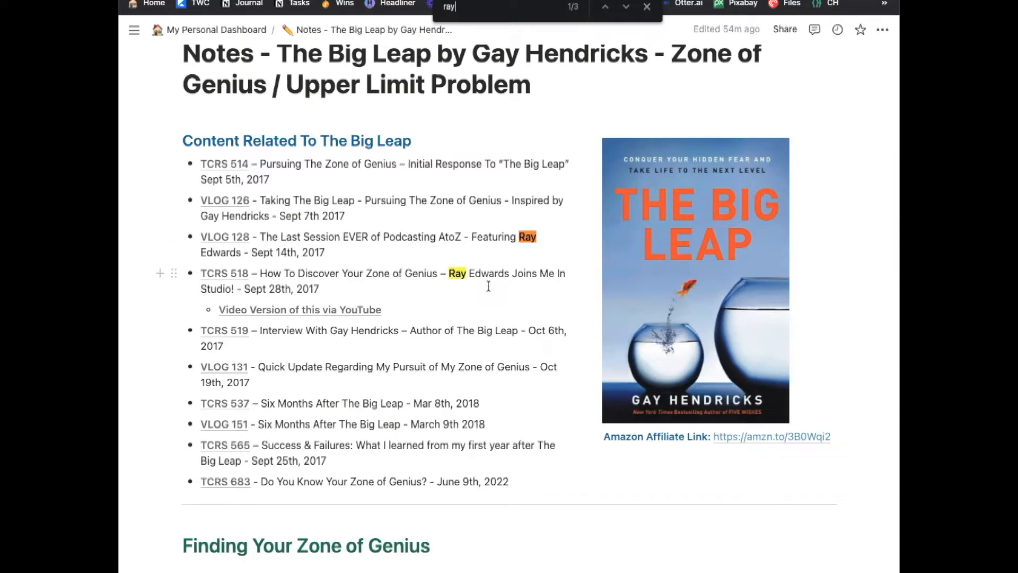
pyautogui.moveTo(233, 276)
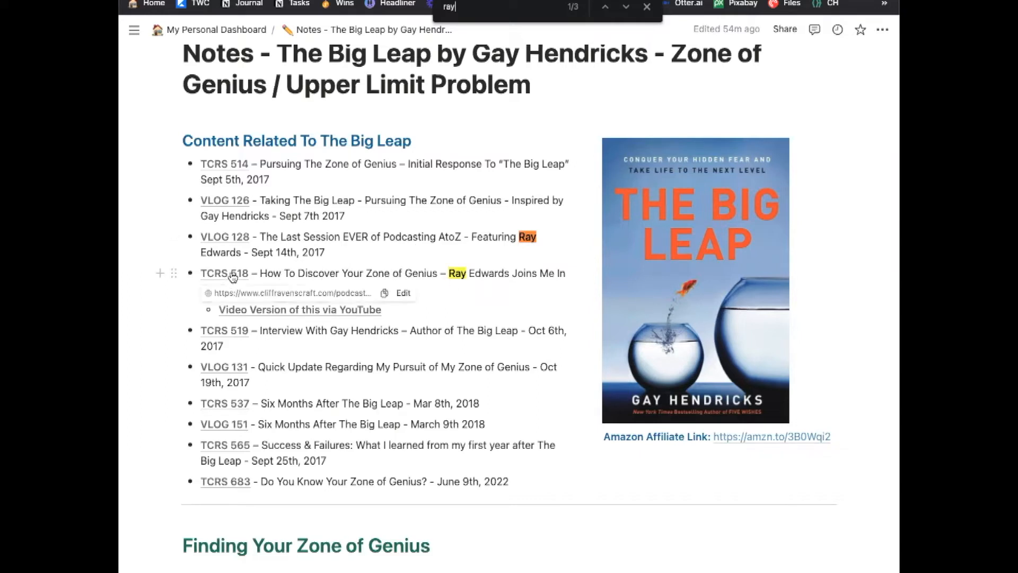
pyautogui.click(232, 277)
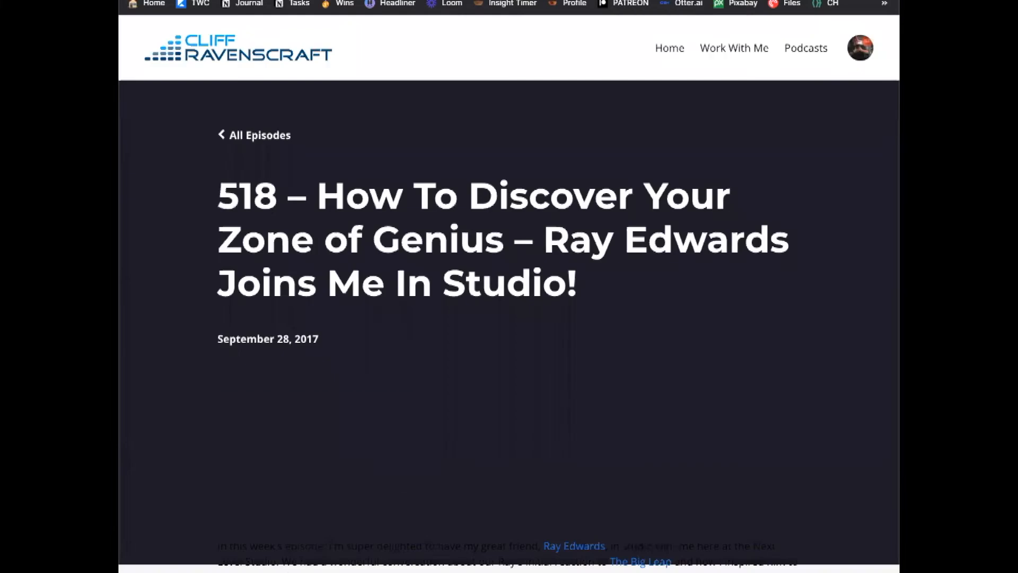
pyautogui.press('super+l')
pyautogui.press('super+w')
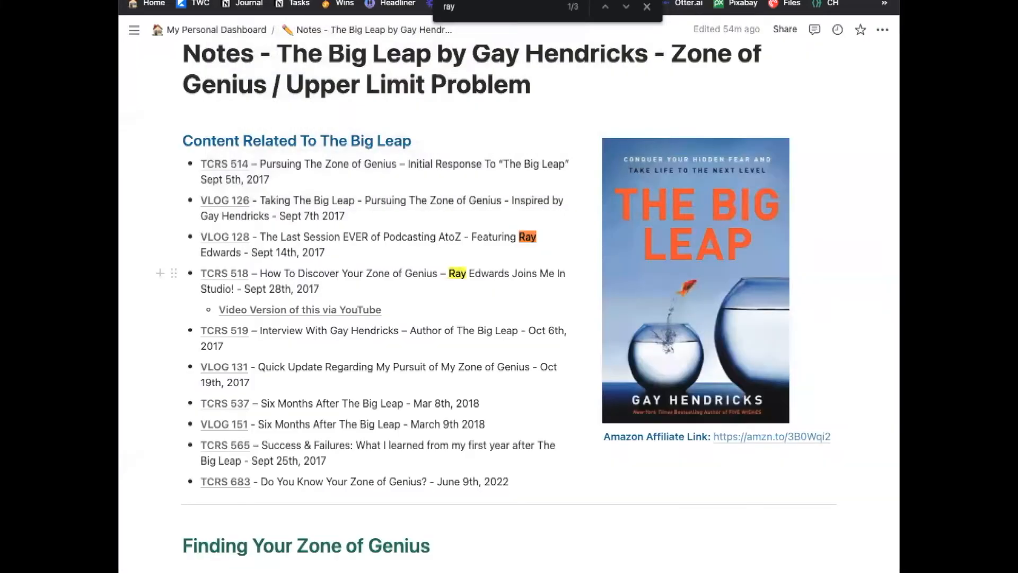
pyautogui.press('super+w')
# Add the bullet 'Listen to this podcast episode on How To Discover Your Zone of Genius'.
pyautogui.click(580, 399)
pyautogui.press('Return')
pyautogui.write('Listen t')
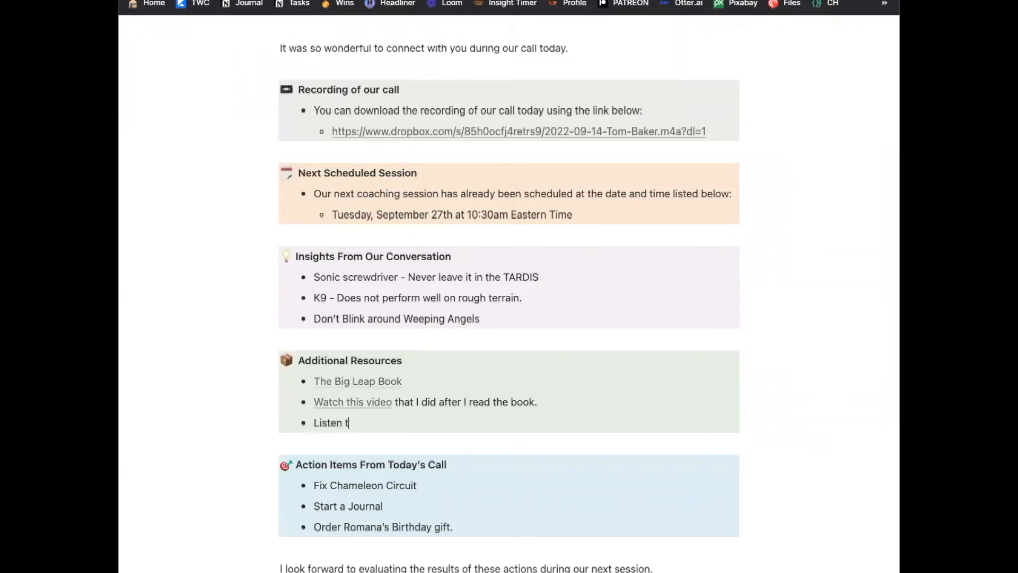
pyautogui.write('o this podcast episode on how to')
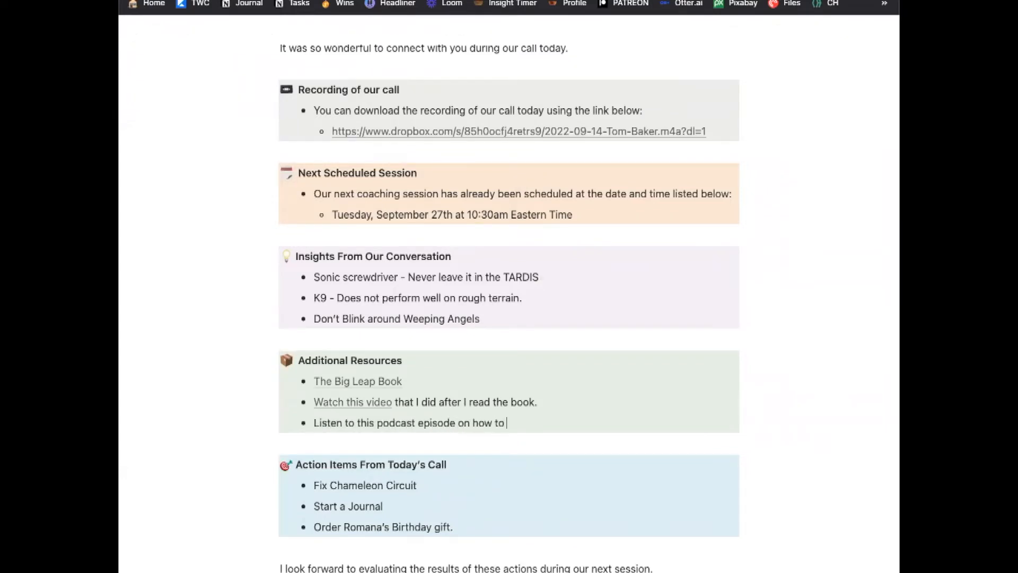
pyautogui.write('w')
pyautogui.press('BackSpace')
pyautogui.press('BackSpace')
pyautogui.press('BackSpace')
pyautogui.press('BackSpace')
pyautogui.write('How To Discover You')
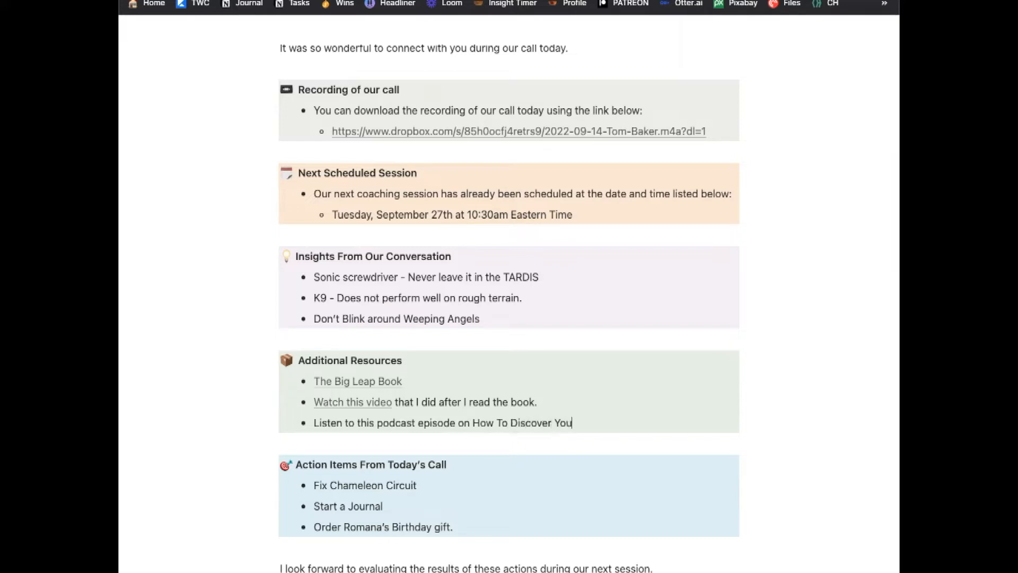
pyautogui.write('r Zone of Genius')
# Link 'Listen to this podcast episode' to the TCRS 518 episode address and start another bullet.
pyautogui.moveTo(314, 423); pyautogui.dragTo(455, 423)
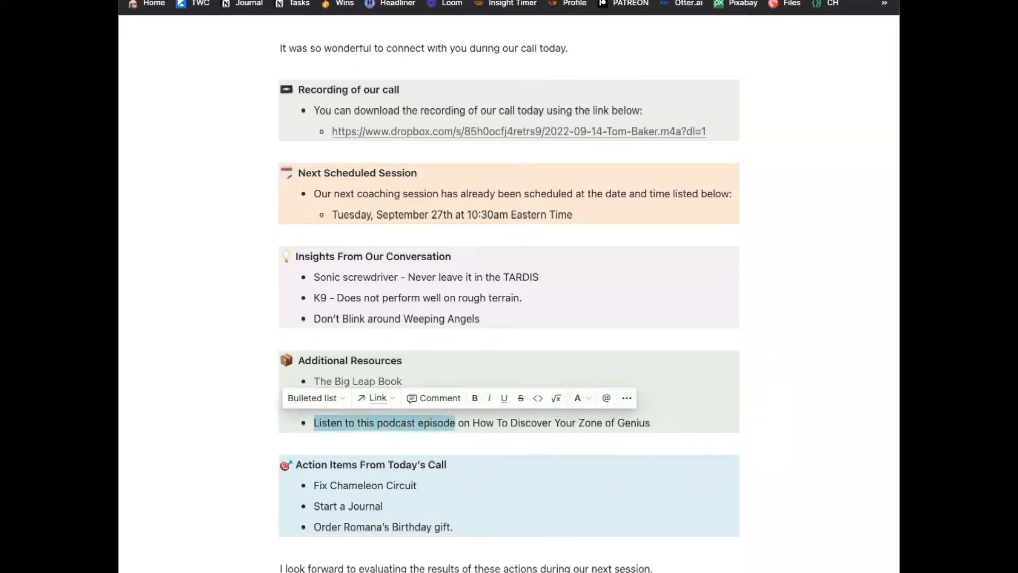
pyautogui.click(377, 398)
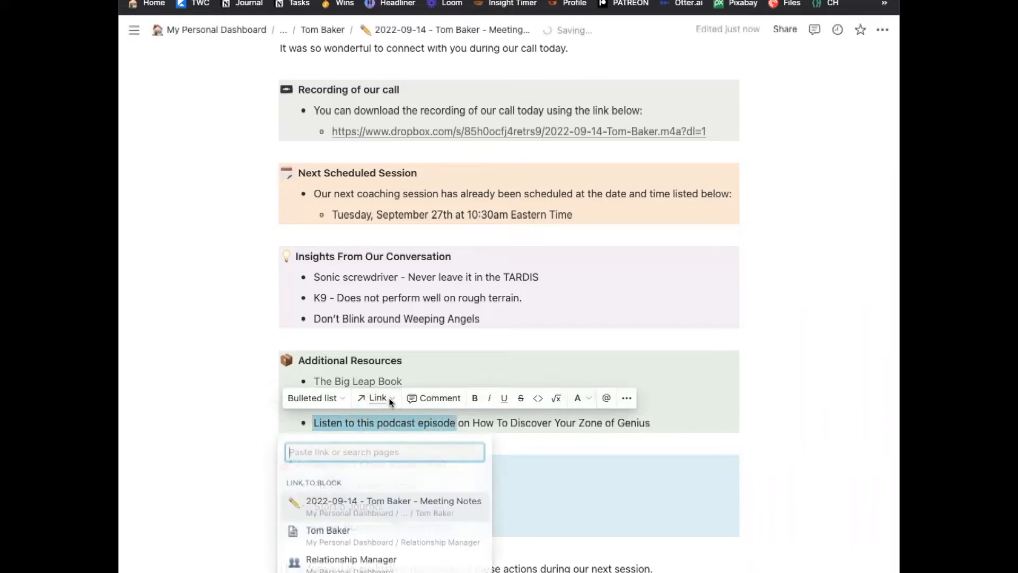
pyautogui.hotkey('ctrl', 'v')
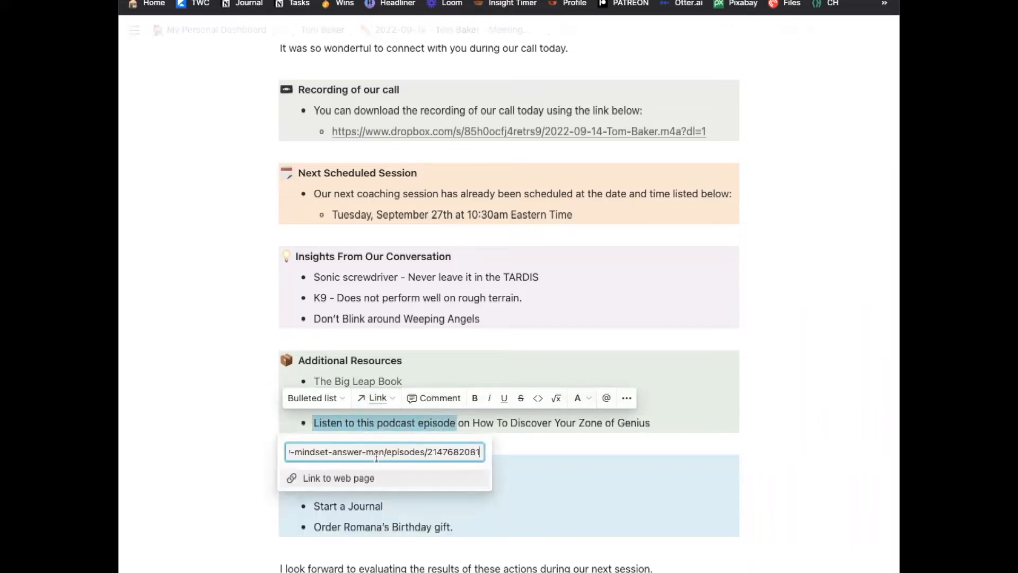
pyautogui.click(370, 479)
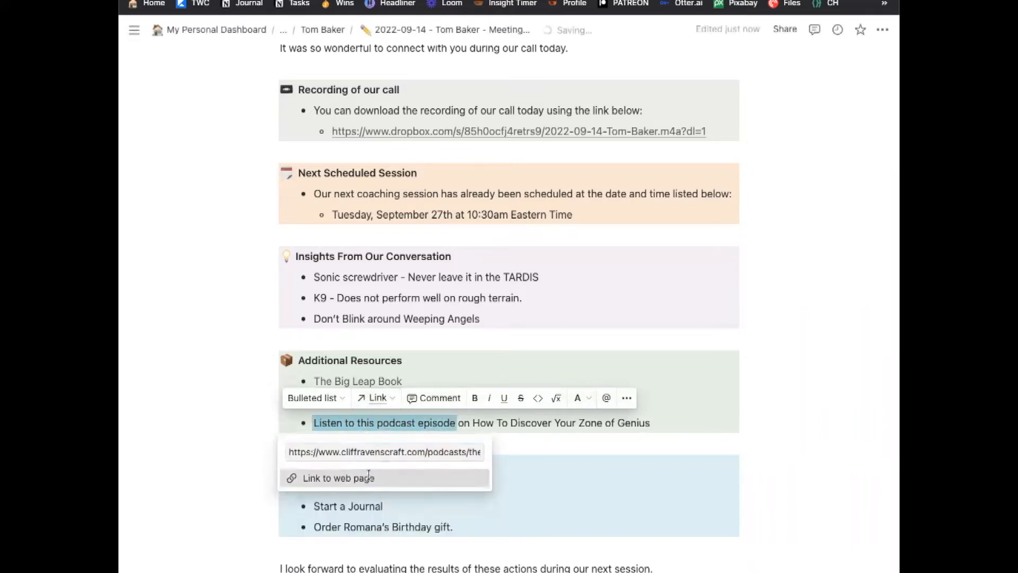
pyautogui.click(689, 423)
pyautogui.press('Return')
# Type the fourth bullet 'Listen to this podcast interview with' the book's author.
pyautogui.write('Listen ')
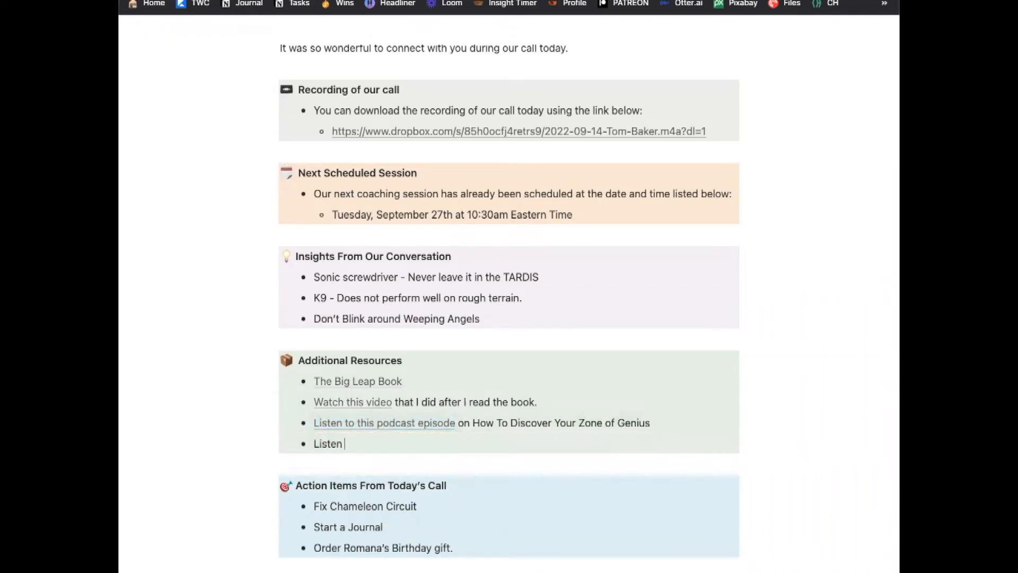
pyautogui.write('to this podast in')
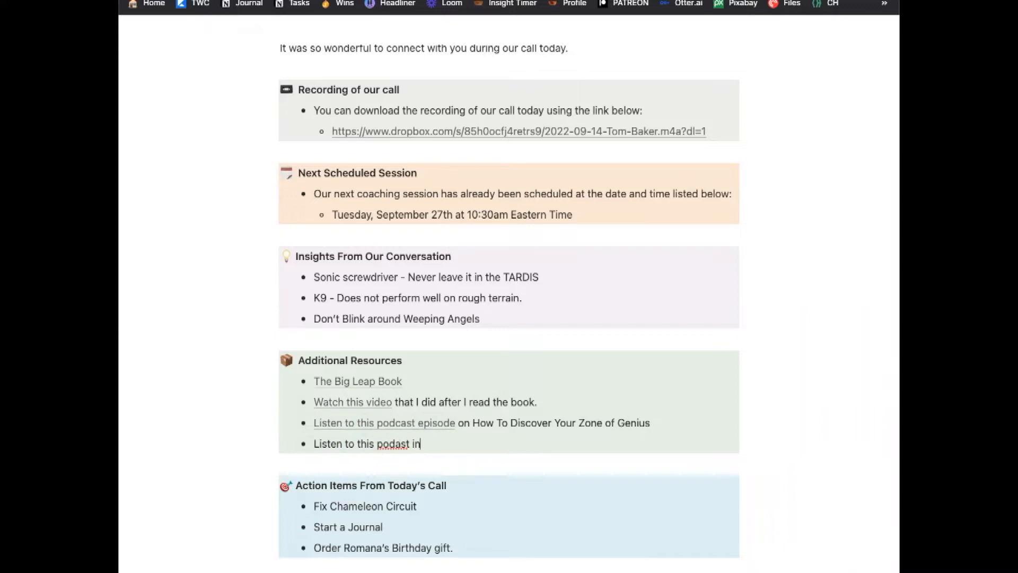
pyautogui.press('BackSpace')
pyautogui.press('BackSpace')
pyautogui.press('BackSpace')
pyautogui.press('BackSpace')
pyautogui.press('BackSpace')
pyautogui.write('cast interview with Gay Henkricks')
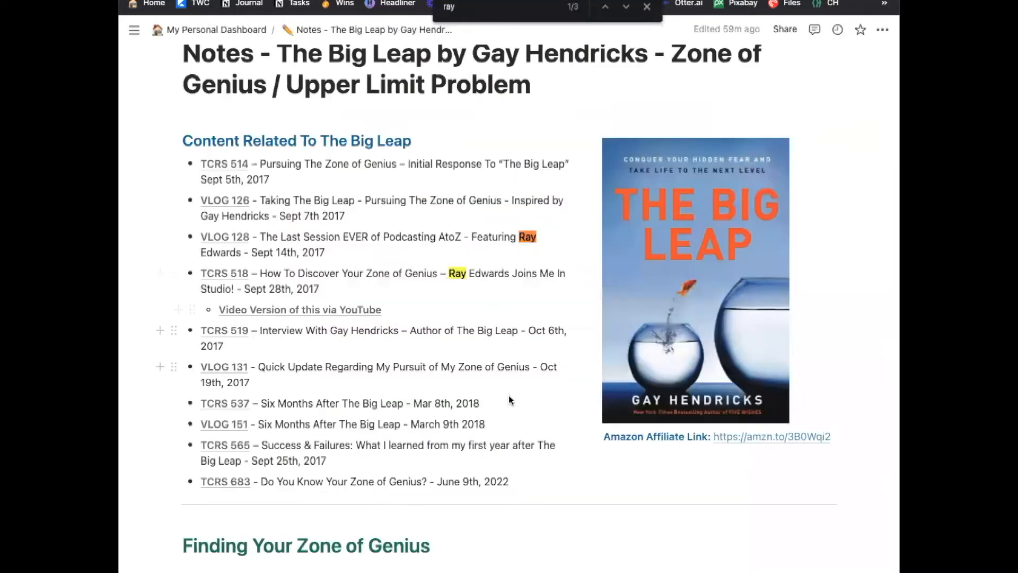
# Link 'Listen to this podcast interview' to the TCRS 519 episode page's address.
pyautogui.moveTo(239, 334)
pyautogui.click(236, 332)
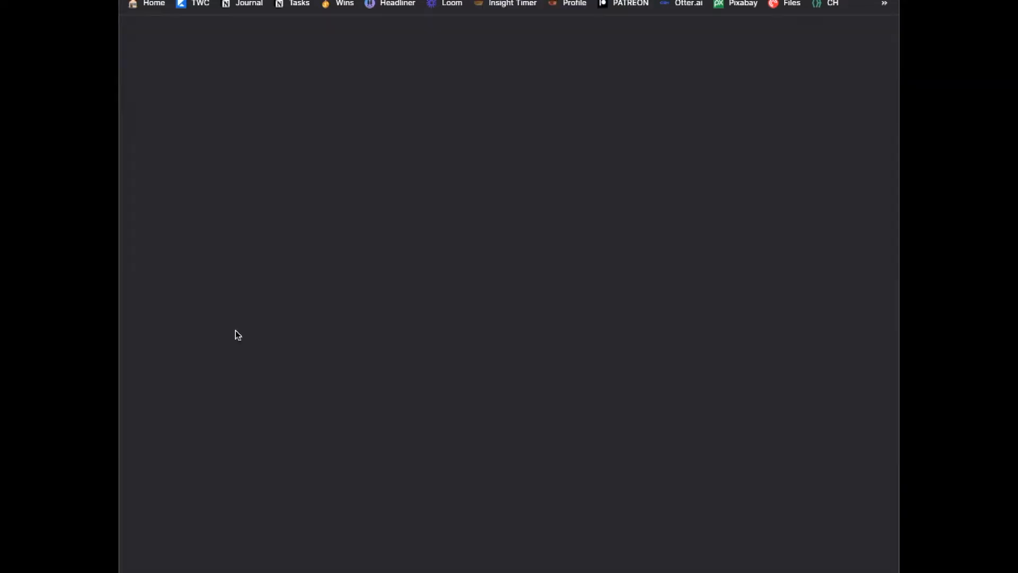
pyautogui.press('super+l')
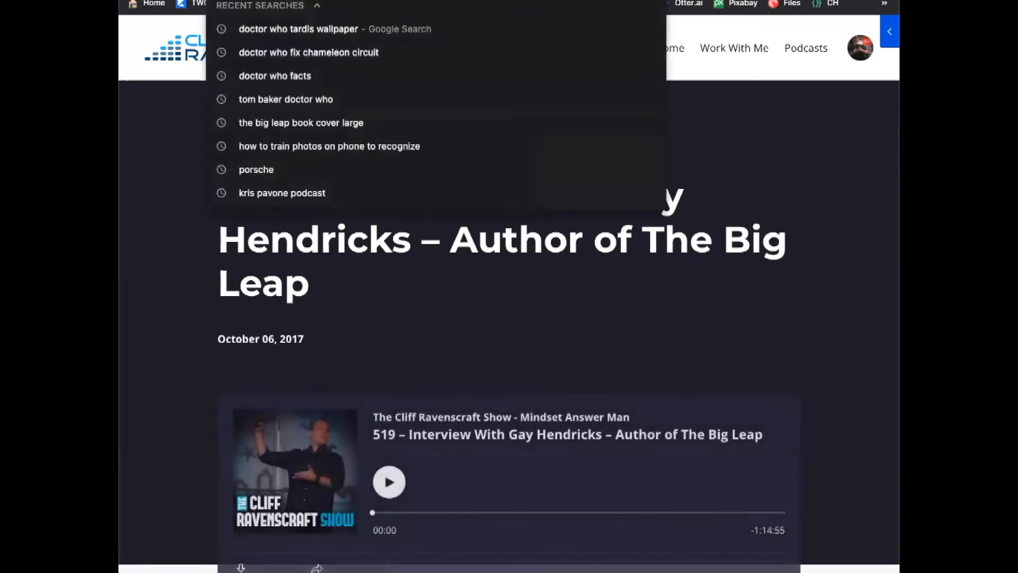
pyautogui.press('super+w')
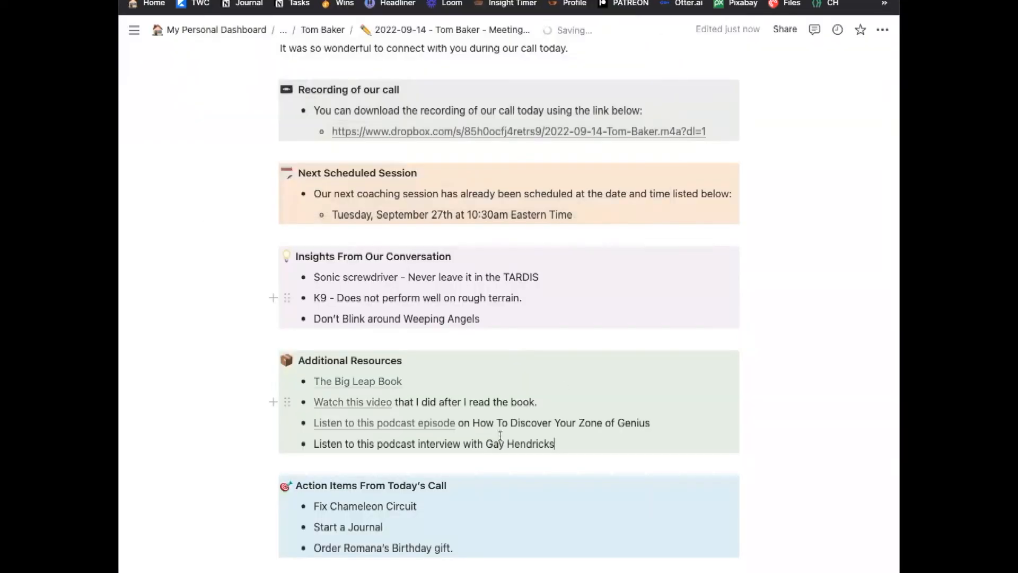
pyautogui.moveTo(312, 443); pyautogui.dragTo(462, 445)
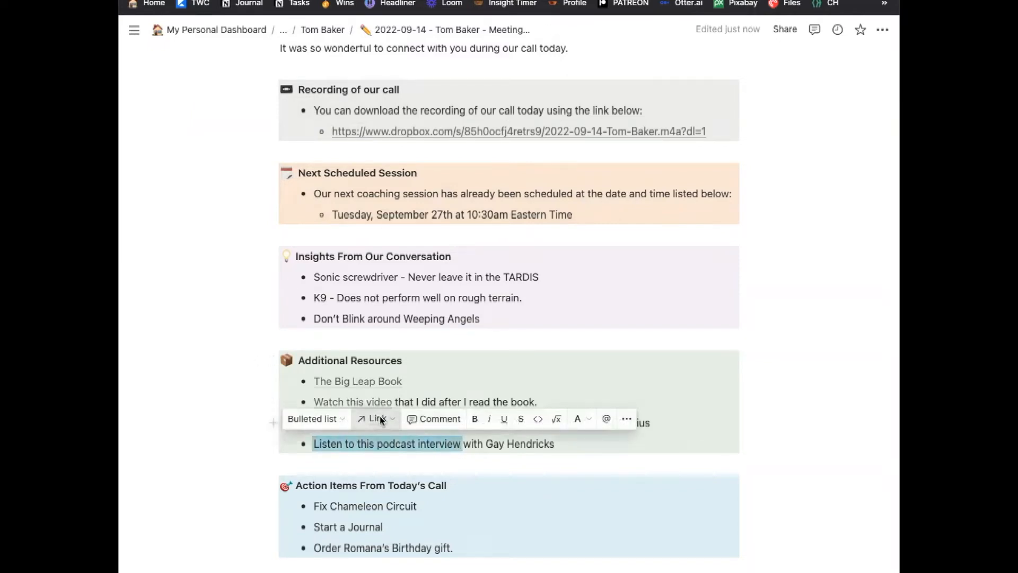
pyautogui.click(375, 419)
pyautogui.press('super+v')
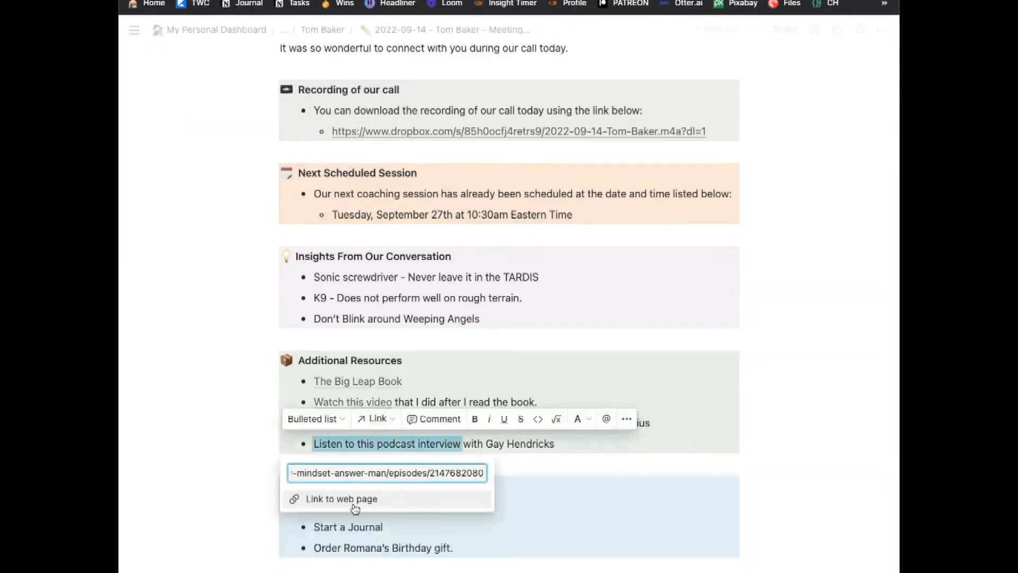
pyautogui.click(352, 496)
pyautogui.click(517, 564)
# Select and copy the whole follow-up email text.
pyautogui.scroll(-3, 516, 565)
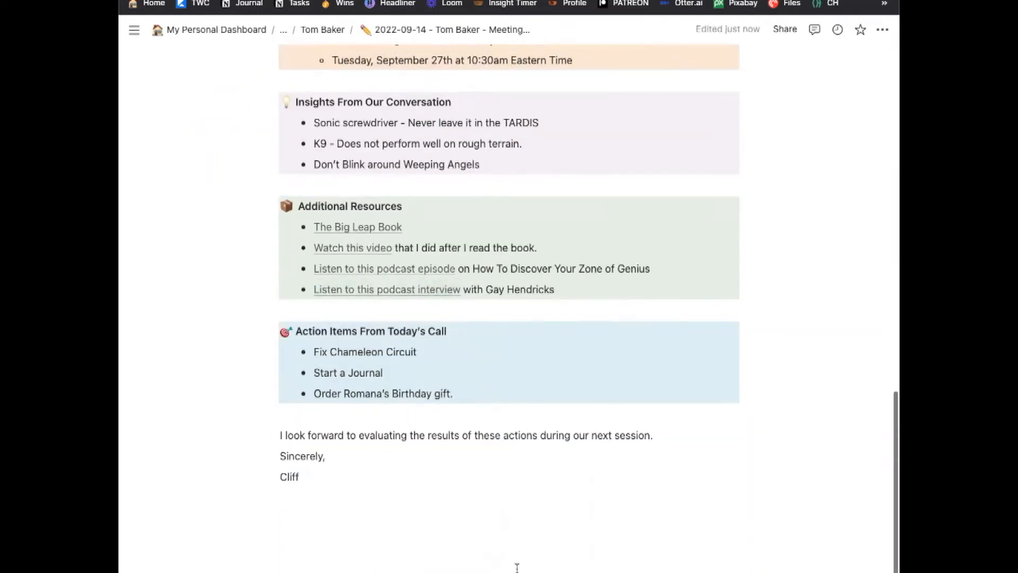
pyautogui.moveTo(349, 479); pyautogui.dragTo(282, 350)
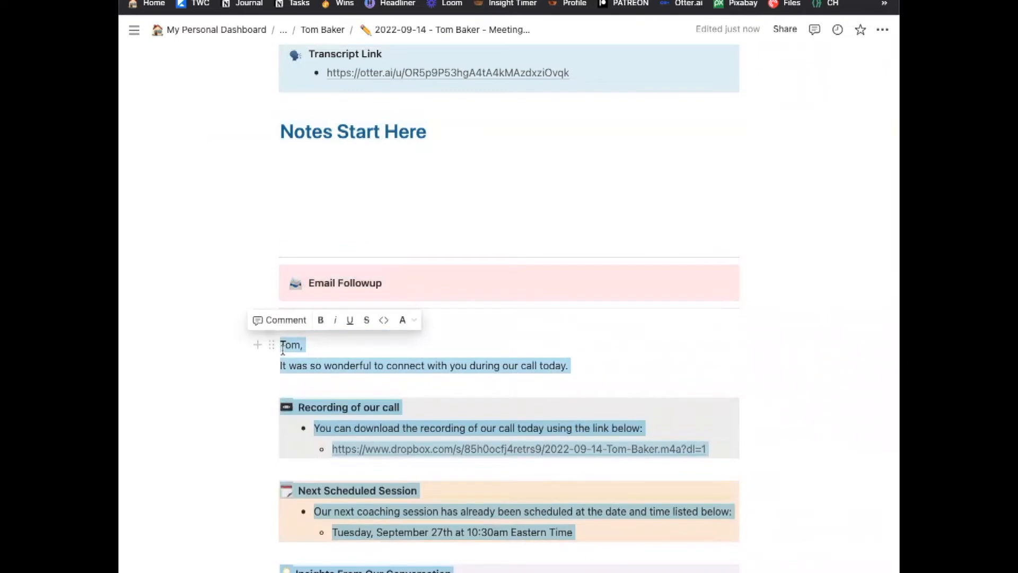
pyautogui.hotkey('ctrl', 'Tab')
# Start a new email addressed to the client's Help Scout address.
pyautogui.click(191, 85)
pyautogui.write('Ray')
pyautogui.press('BackSpace')
pyautogui.press('BackSpace')
pyautogui.press('BackSpace')
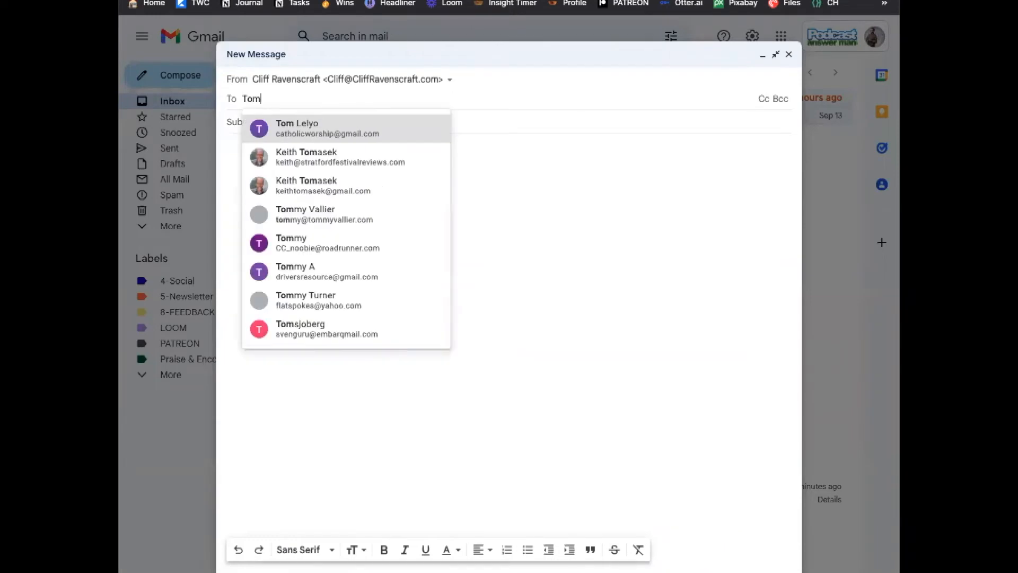
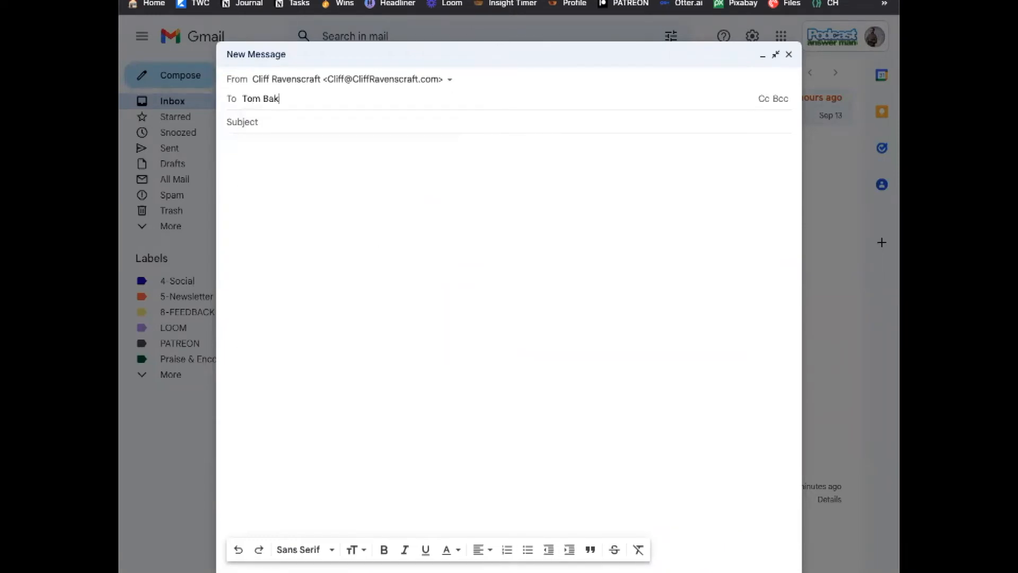
pyautogui.write('ker')
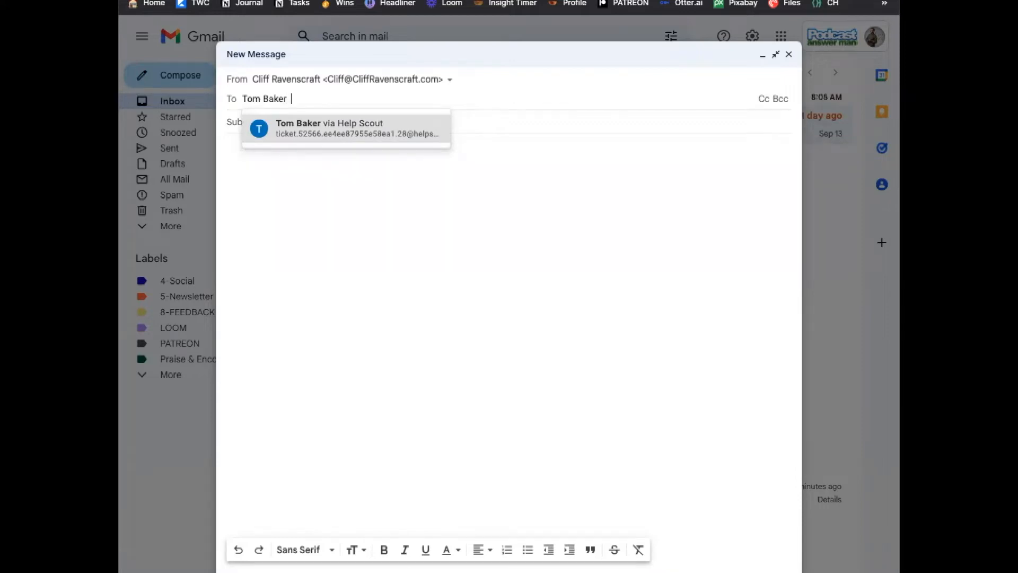
pyautogui.press('Return')
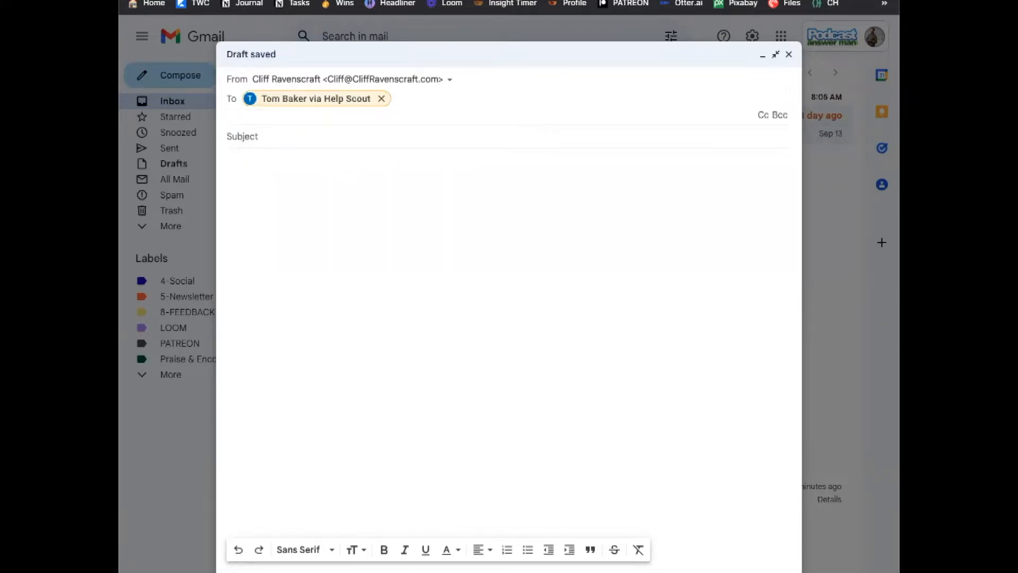
pyautogui.click(412, 145)
# Enter the subject 'Coaching Call Followup for September 14, 2022'.
pyautogui.click(409, 106)
pyautogui.write('Coaching Call Foll')
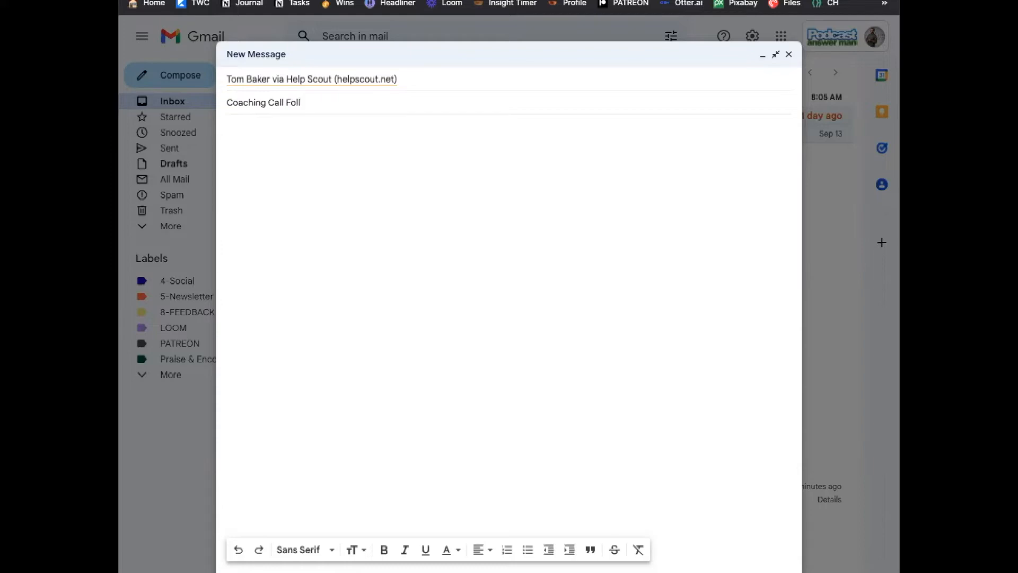
pyautogui.write('owup for September 14, 2022')
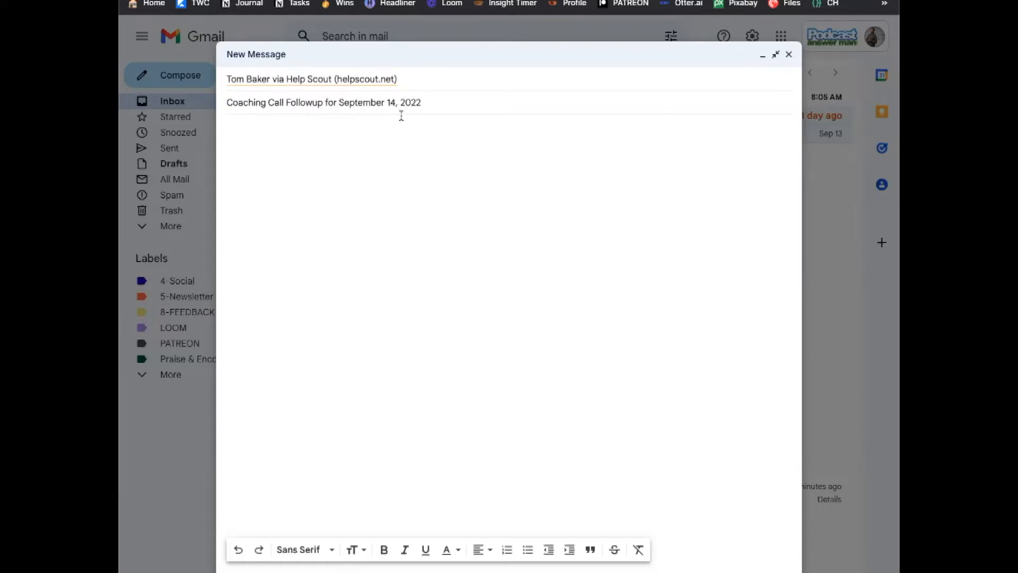
pyautogui.click(408, 134)
# Paste the meeting notes into the body, send the email, and open it from Sent.
pyautogui.hotkey('ctrl', 'v')
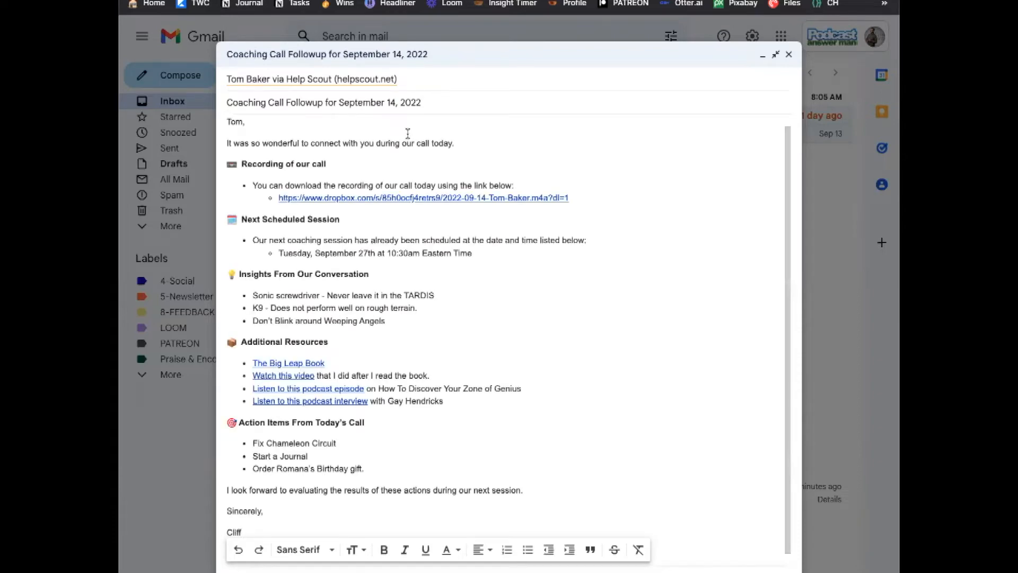
pyautogui.scroll(1, 698, 294)
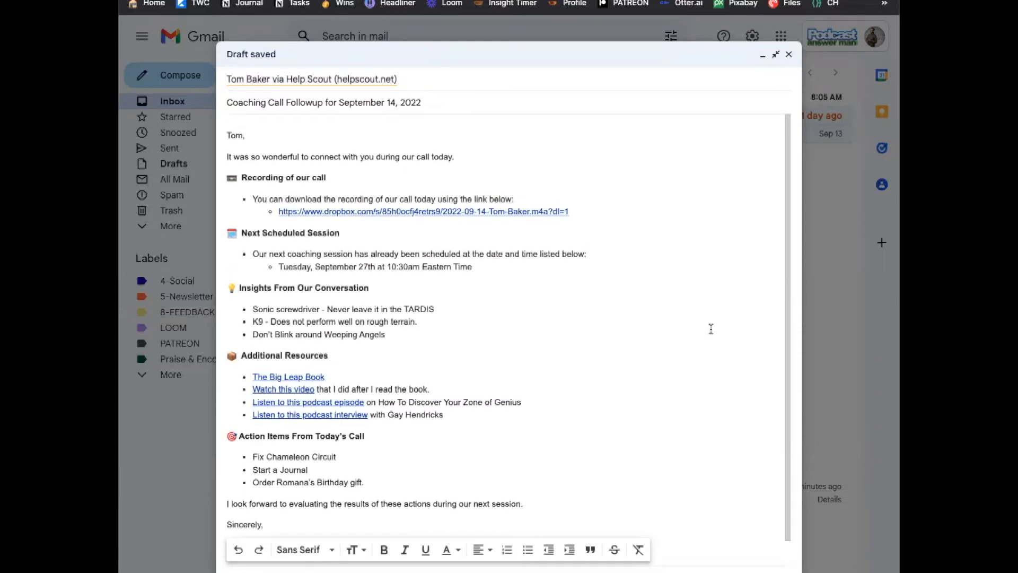
pyautogui.scroll(-1, 710, 392)
pyautogui.scroll(1, 711, 392)
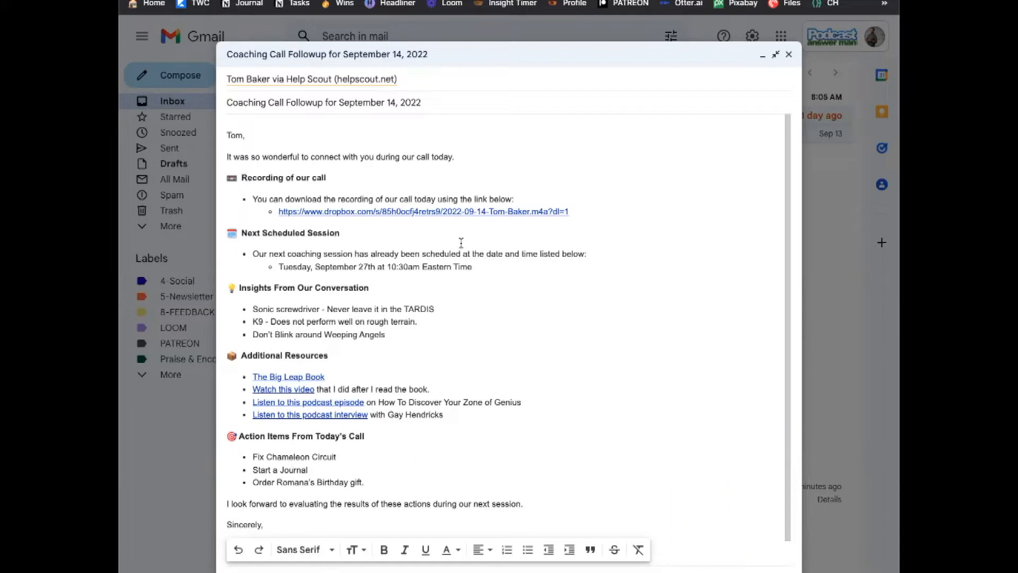
pyautogui.click(261, 572)
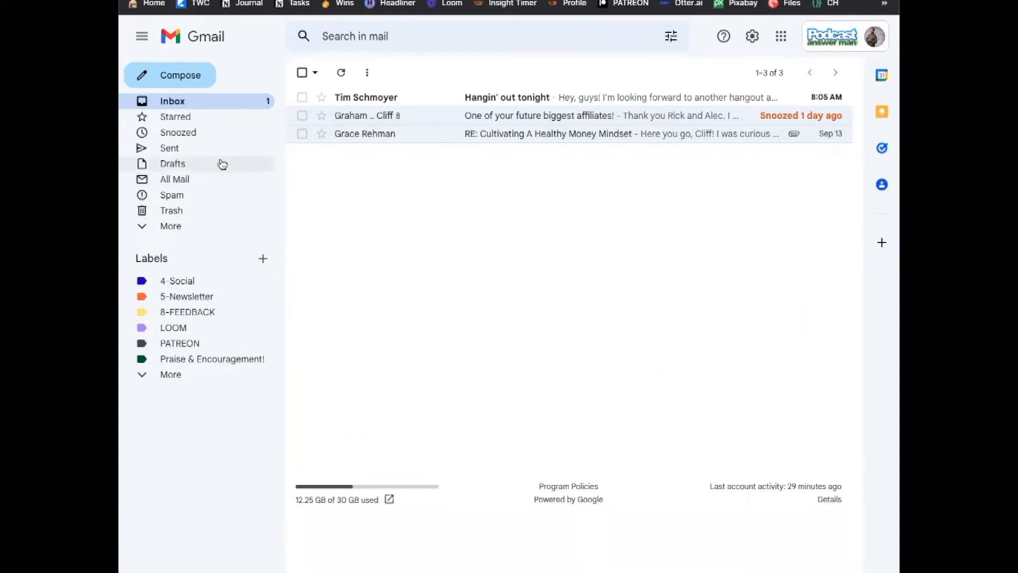
pyautogui.click(206, 153)
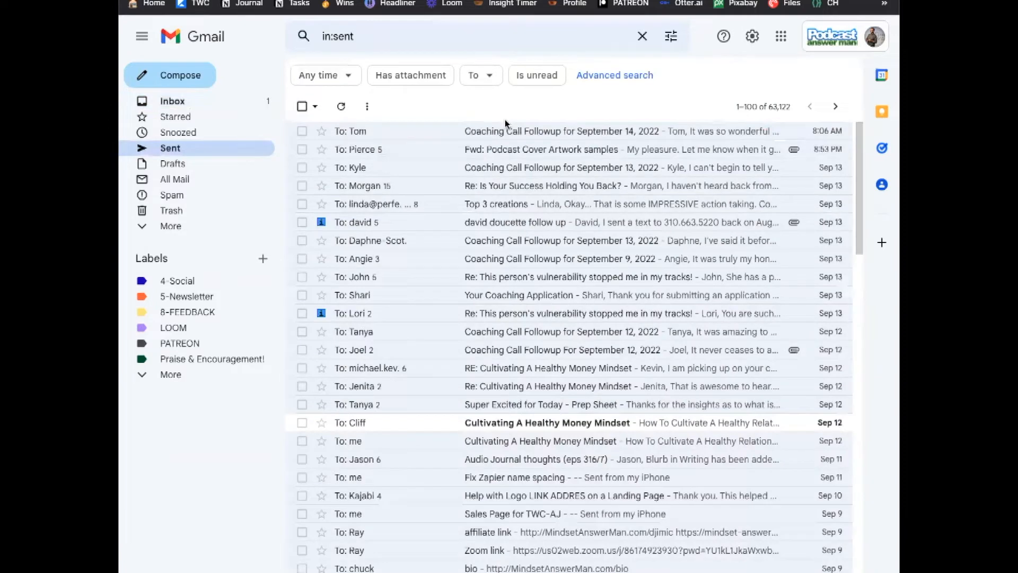
pyautogui.click(518, 133)
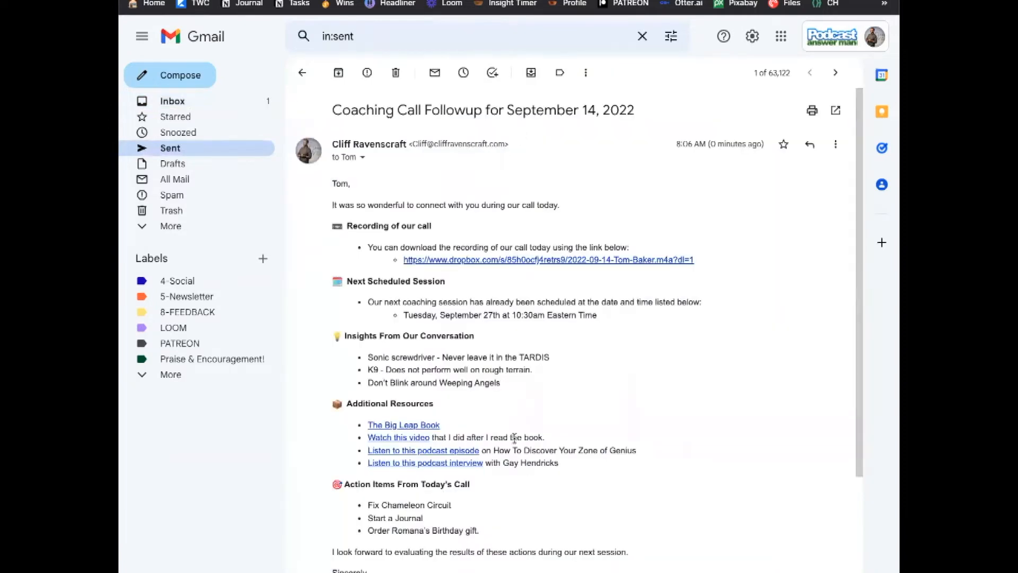